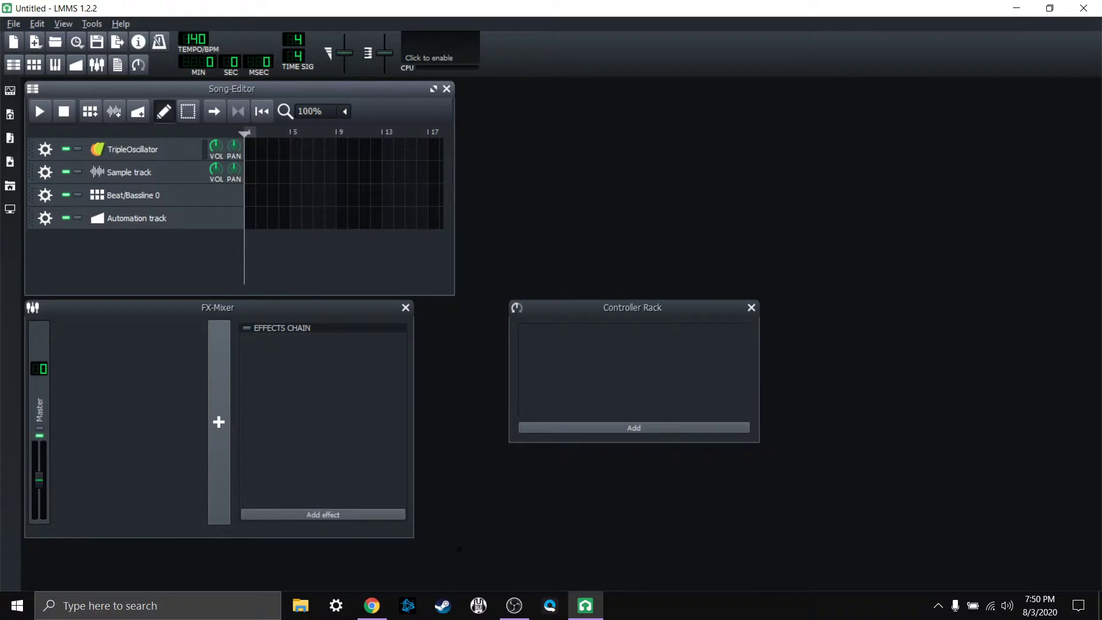
In Chrome, go to the schristiancollins.com website
{"action": "left_click", "coordinate": [374, 607]}
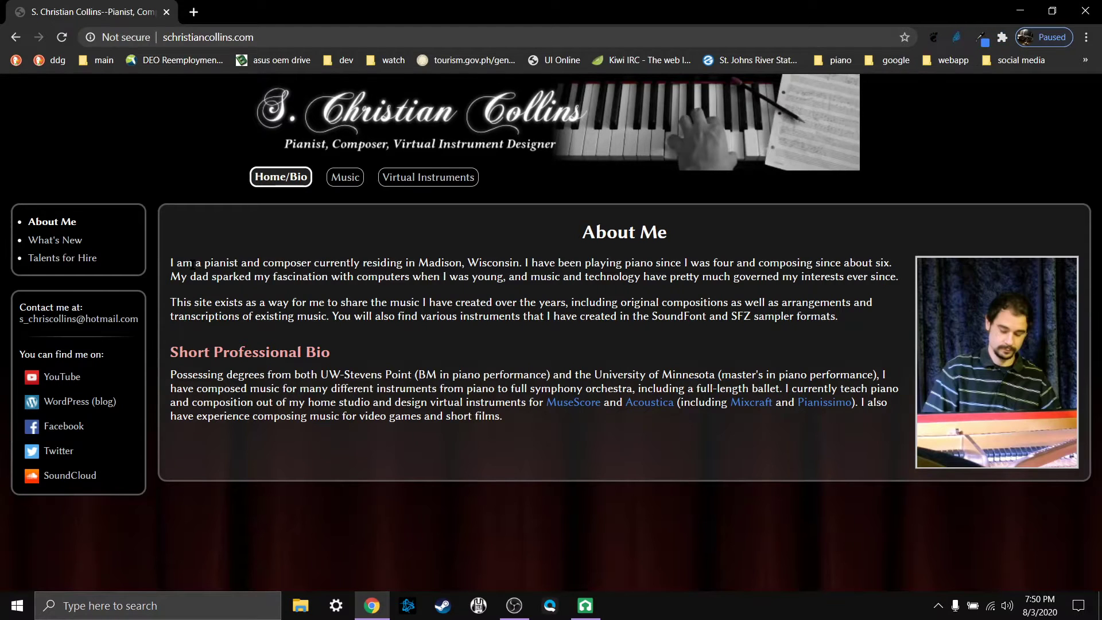
{"action": "left_click", "coordinate": [265, 38]}
{"action": "left_click", "coordinate": [267, 37]}
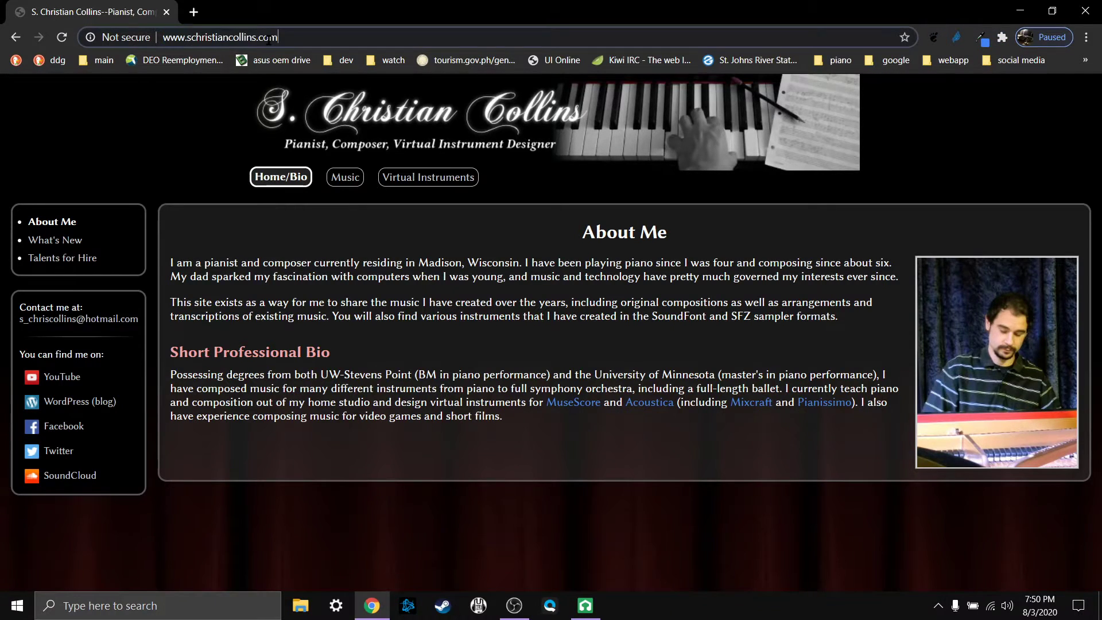
{"action": "left_click_drag", "start_coordinate": [275, 38], "coordinate": [187, 38]}
{"action": "left_click", "coordinate": [290, 38]}
From Virtual Instruments > GeneralUser GS, download the GeneralUser GS 1.471 zip
{"action": "left_click", "coordinate": [417, 179]}
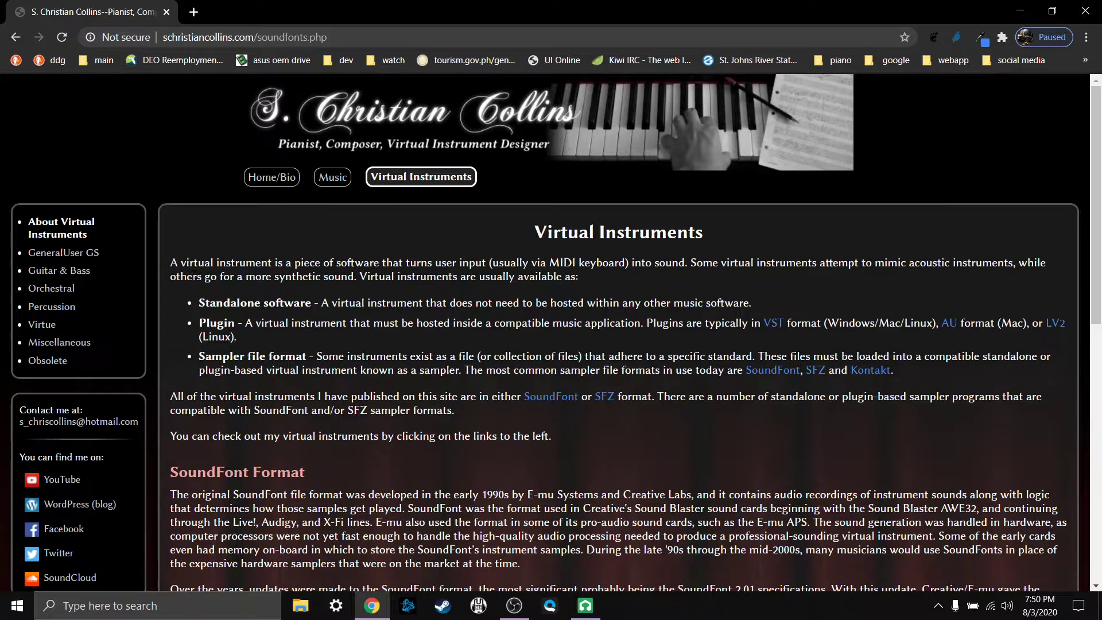
{"action": "left_click", "coordinate": [53, 253]}
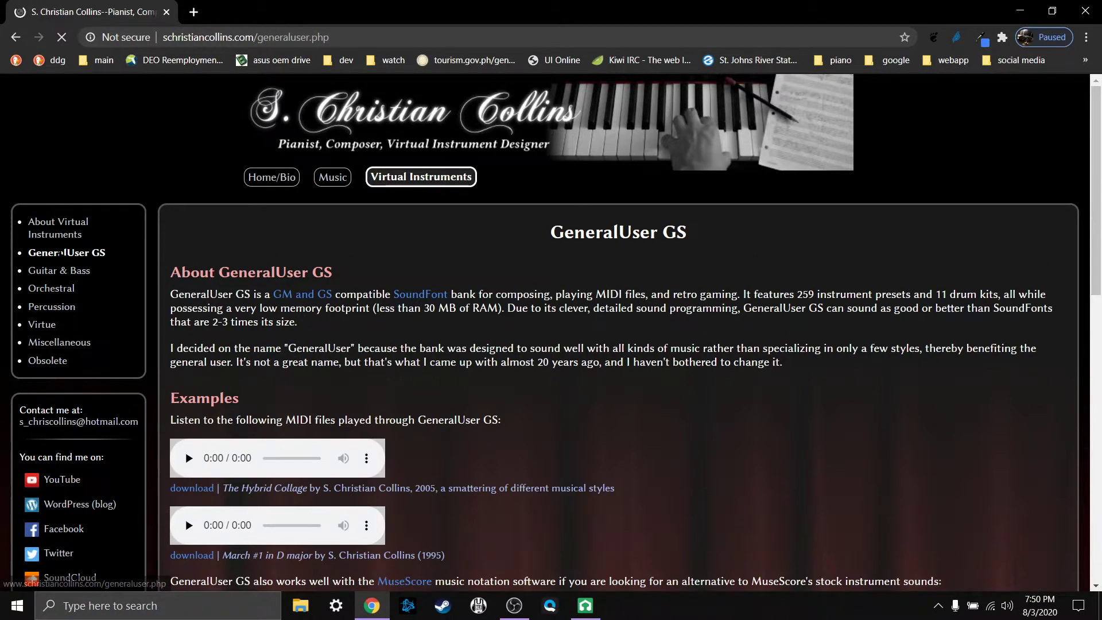
{"action": "scroll", "coordinate": [241, 222], "scroll_direction": "down", "scroll_amount": 15}
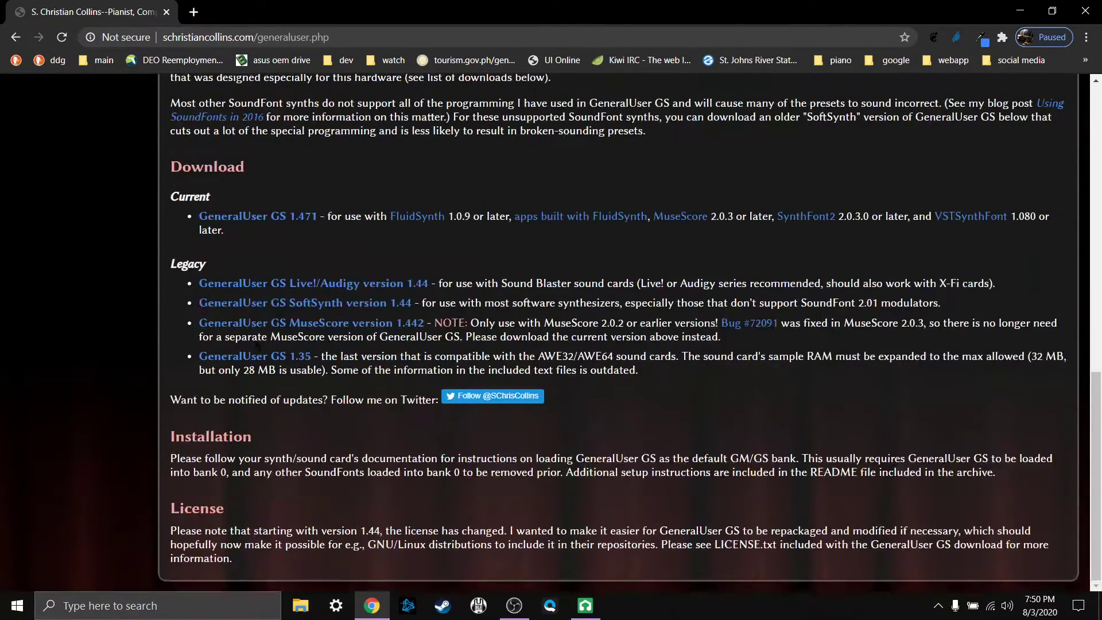
{"action": "left_click", "coordinate": [246, 221]}
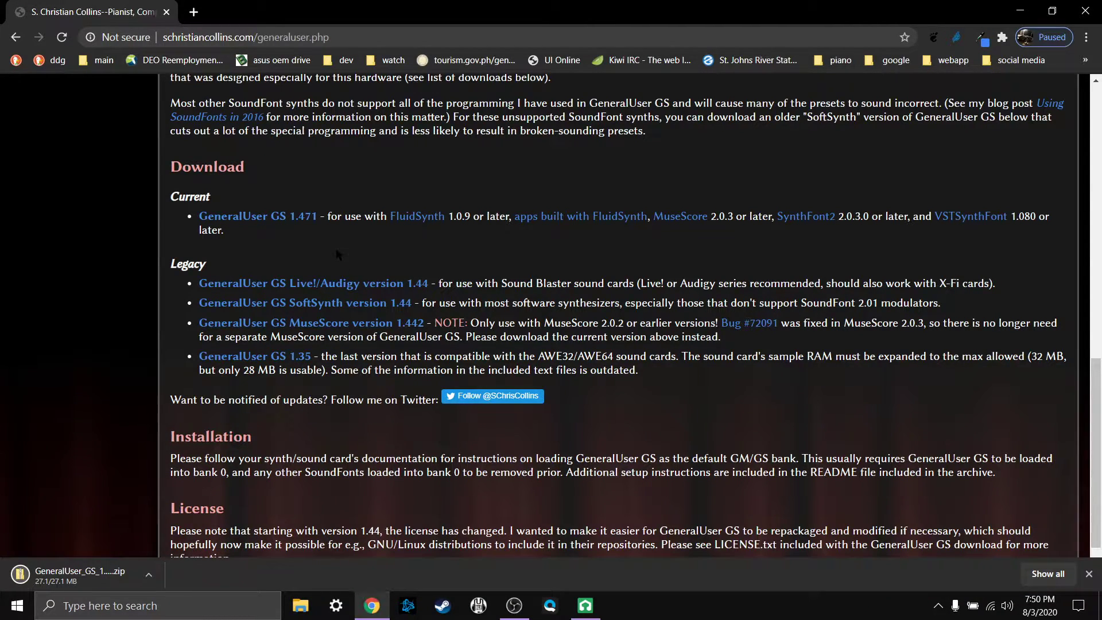
Close Chrome and LMMS, then select GeneralUser_GS_1.471.zip in the Downloads folder
{"action": "left_click", "coordinate": [300, 605]}
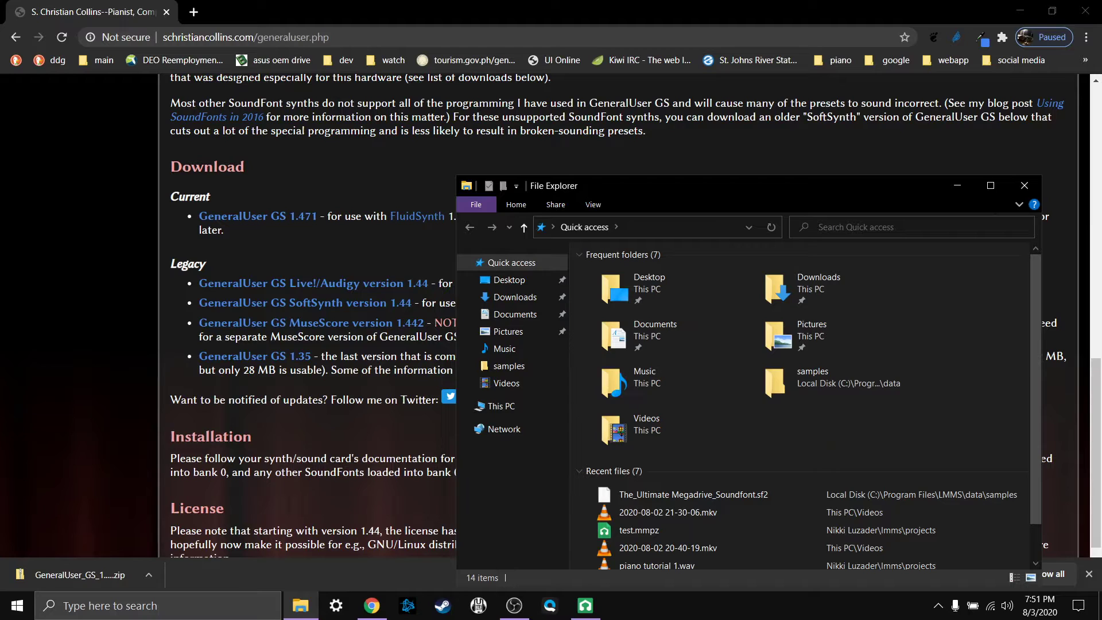
{"action": "left_click", "coordinate": [990, 186]}
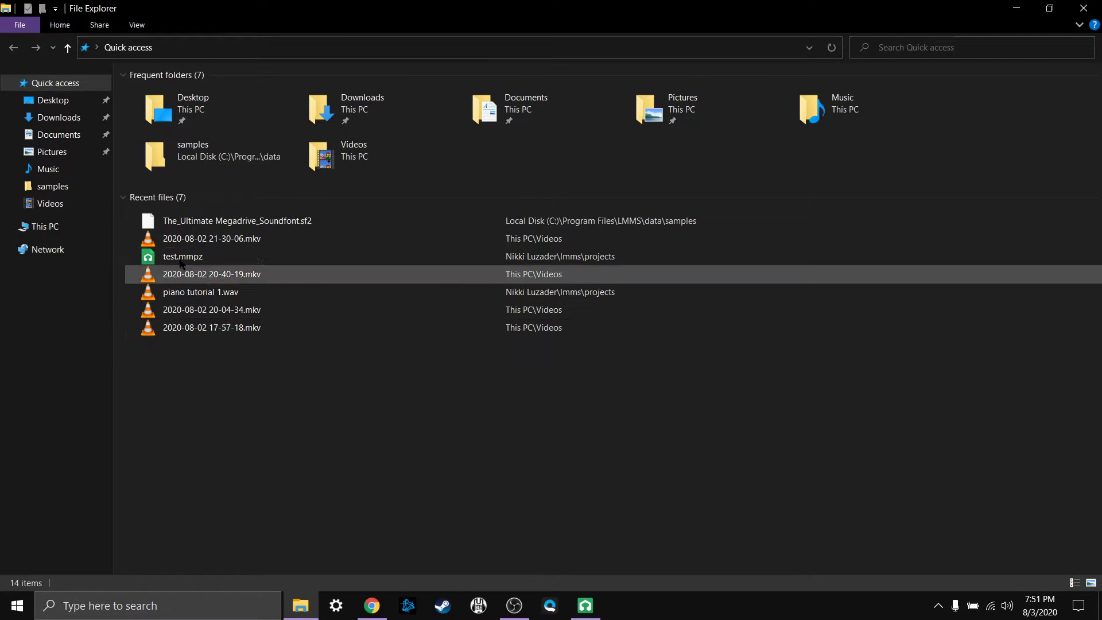
{"action": "left_click", "coordinate": [1084, 8]}
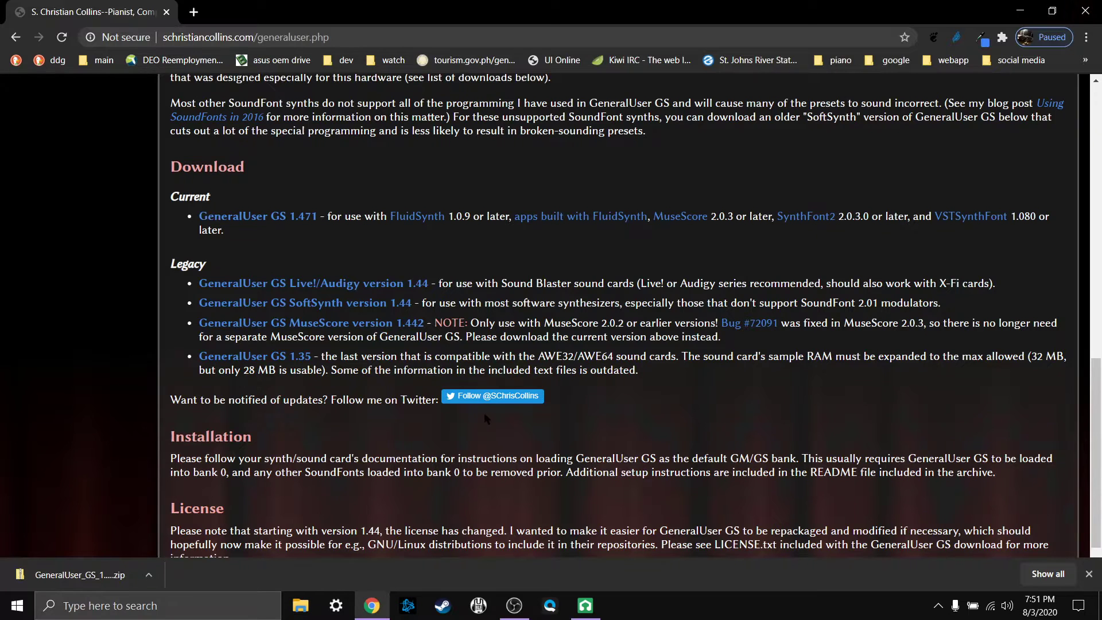
{"action": "left_click", "coordinate": [1076, 11]}
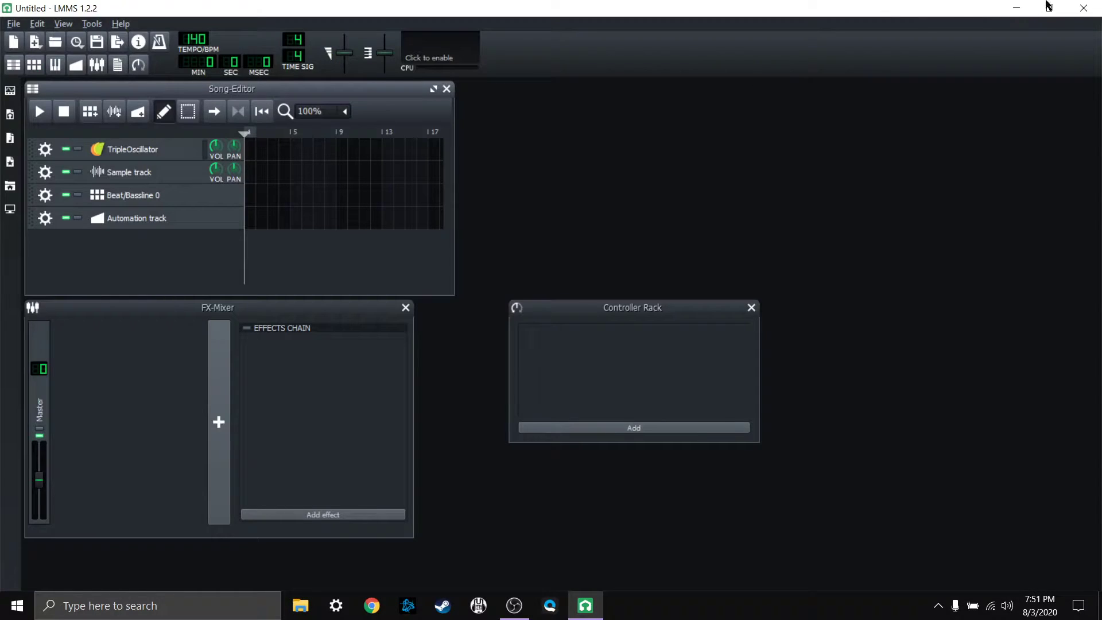
{"action": "left_click", "coordinate": [1083, 8]}
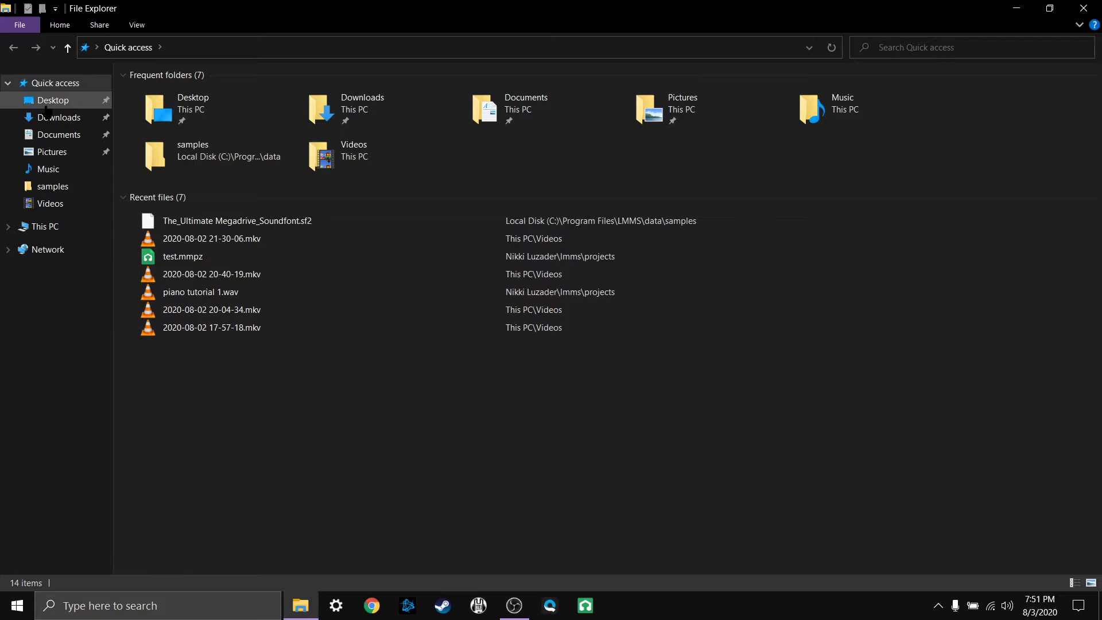
{"action": "left_click", "coordinate": [46, 117]}
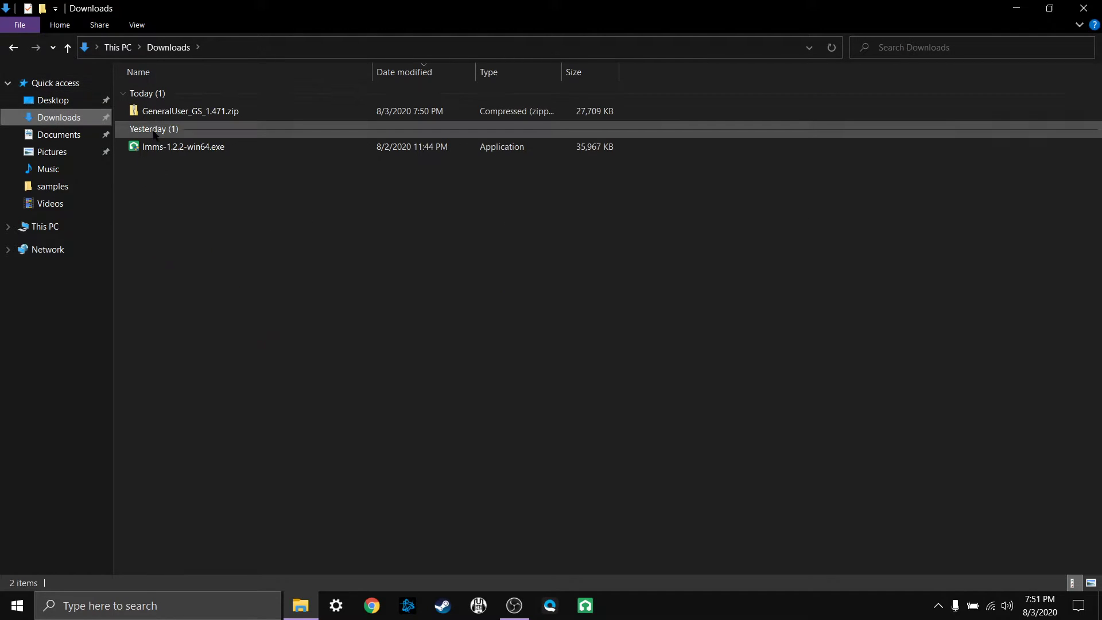
{"action": "left_click", "coordinate": [198, 111]}
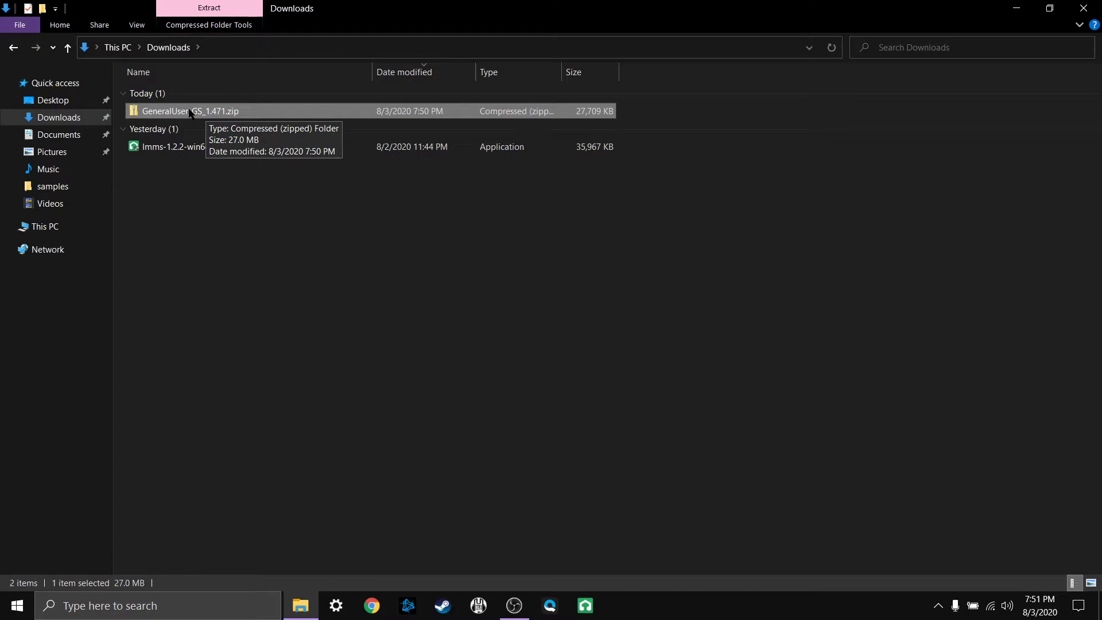
Extract GeneralUser_GS_1.471.zip into a GeneralUser_GS_1.471 folder in Downloads
{"action": "right_click", "coordinate": [190, 112]}
{"action": "left_click", "coordinate": [241, 159]}
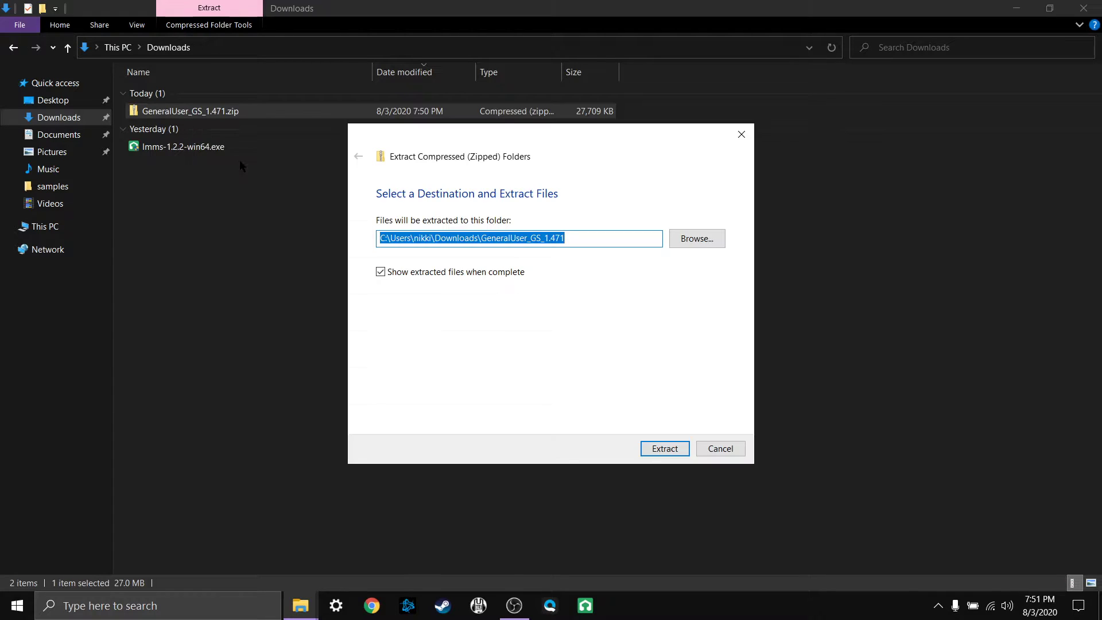
{"action": "left_click", "coordinate": [665, 449]}
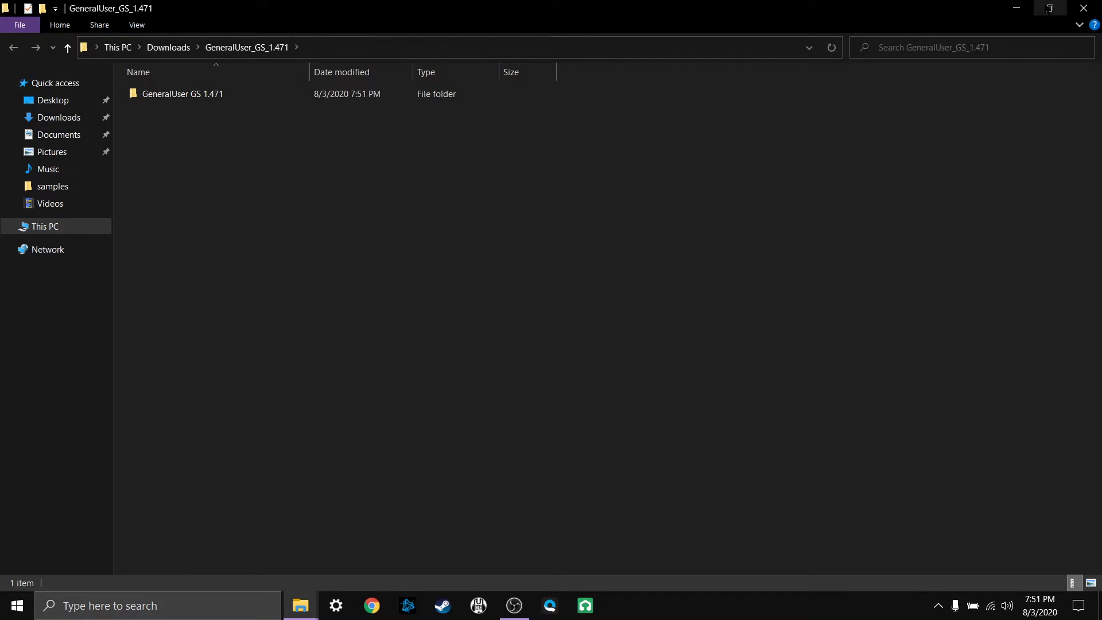
Snap Downloads to the left half and the extracted folder to the right half
{"action": "left_click", "coordinate": [1047, 8]}
{"action": "left_click_drag", "start_coordinate": [746, 10], "coordinate": [735, 117]}
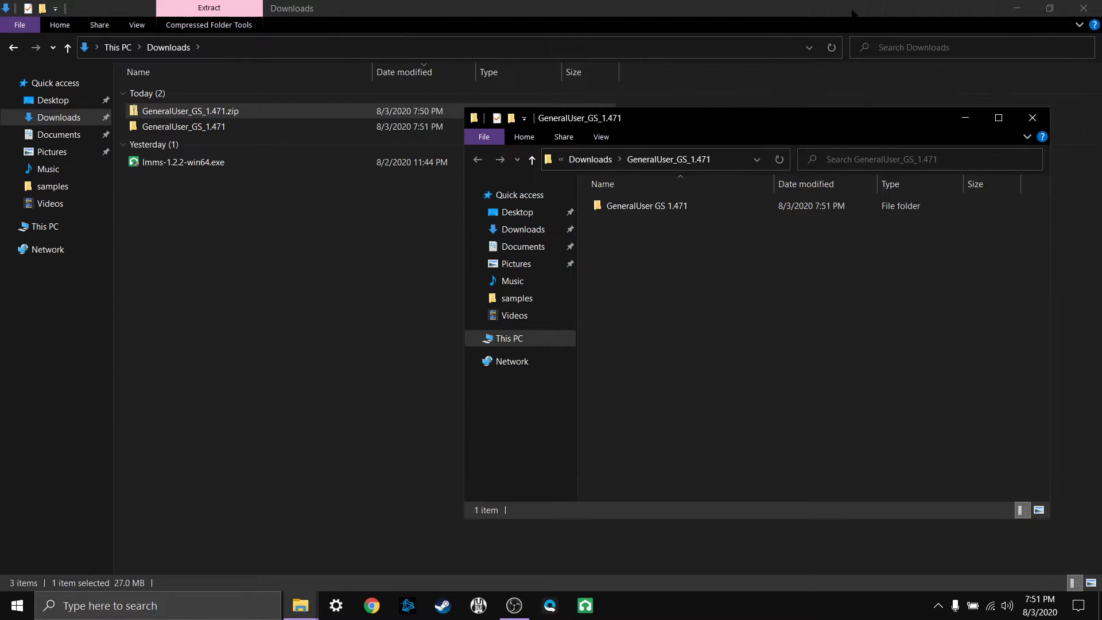
{"action": "left_click_drag", "start_coordinate": [367, 8], "coordinate": [0, 83]}
{"action": "left_click", "coordinate": [652, 280]}
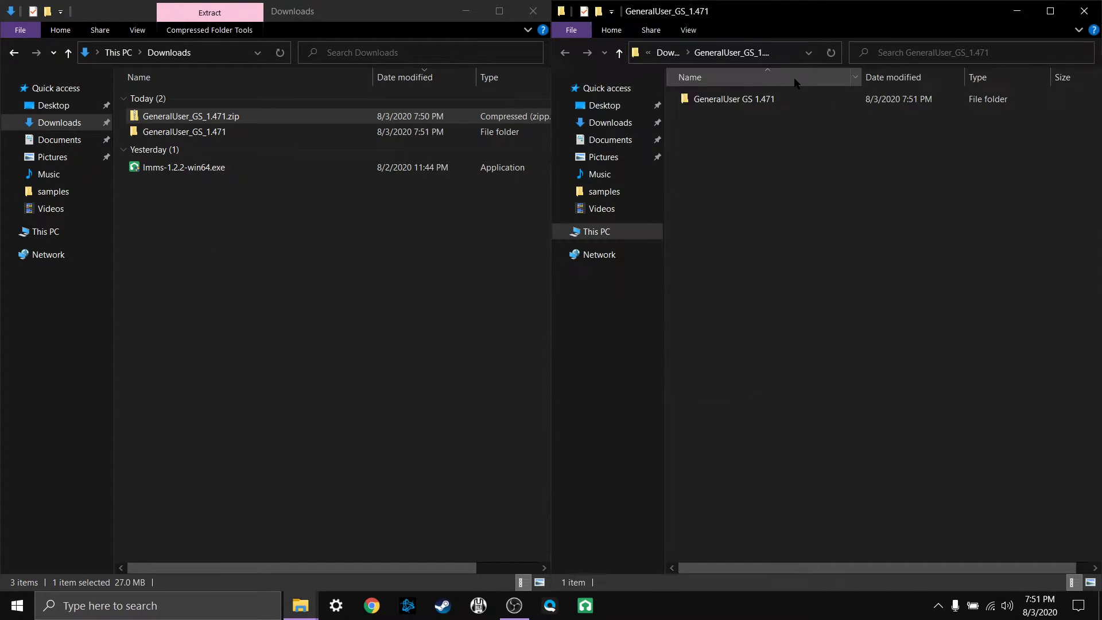
Browse the left window to C:\Program Files\LMMS\data\samples
{"action": "left_click", "coordinate": [290, 306]}
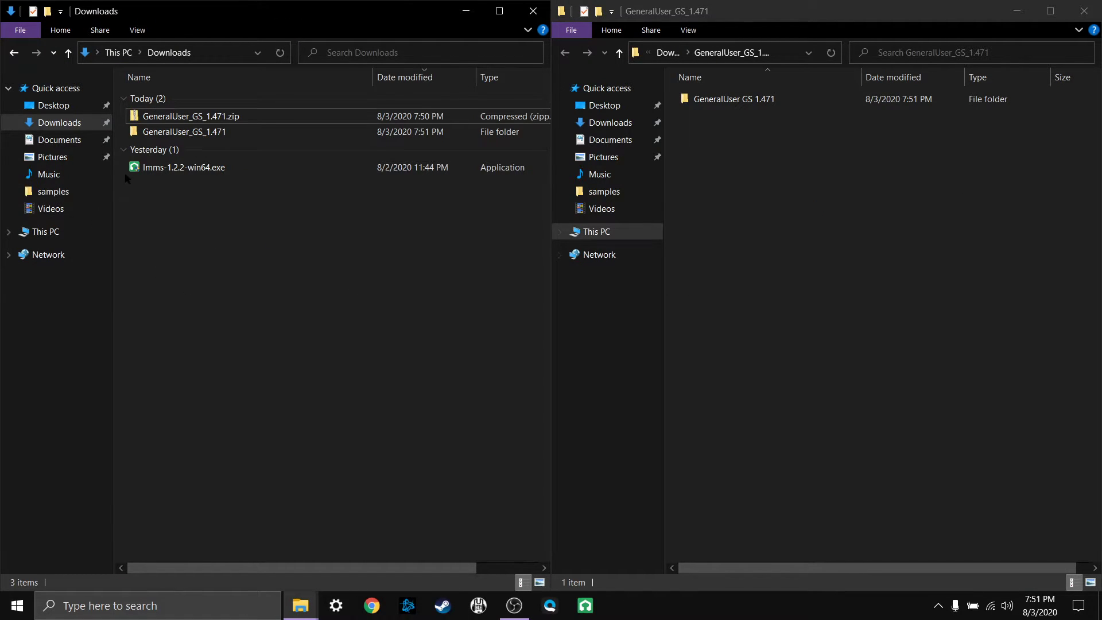
{"action": "left_click", "coordinate": [50, 234]}
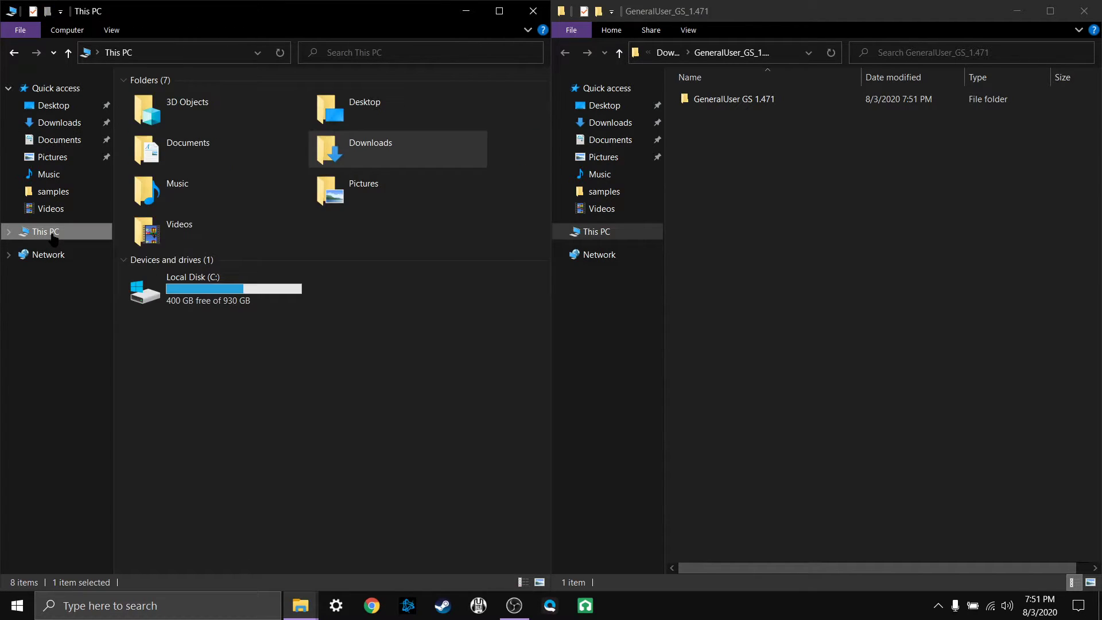
{"action": "double_click", "coordinate": [209, 301]}
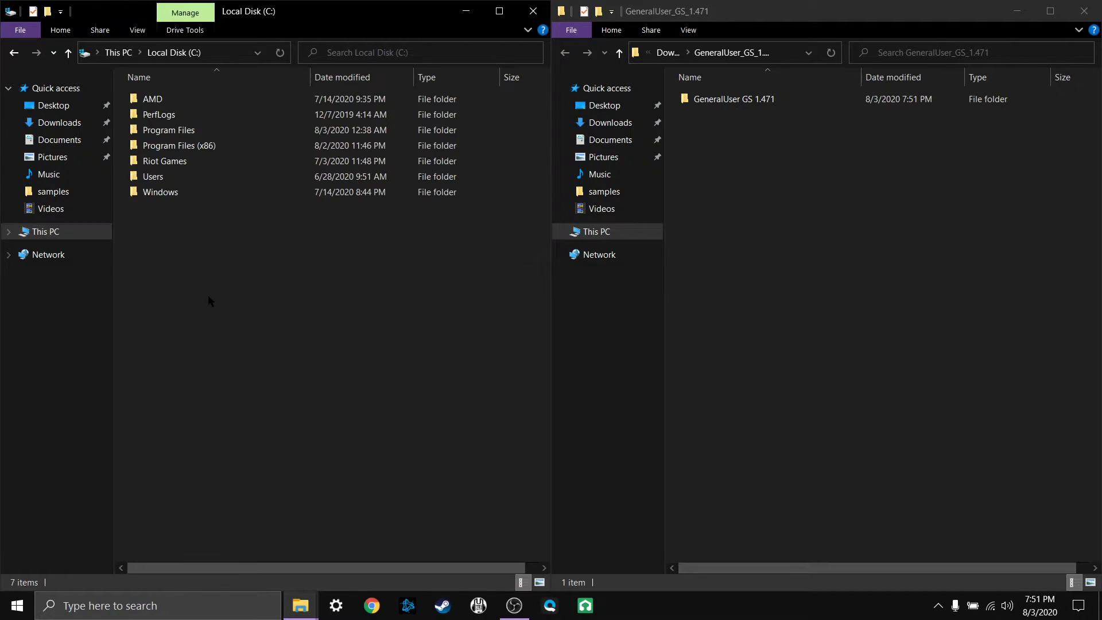
{"action": "double_click", "coordinate": [193, 130]}
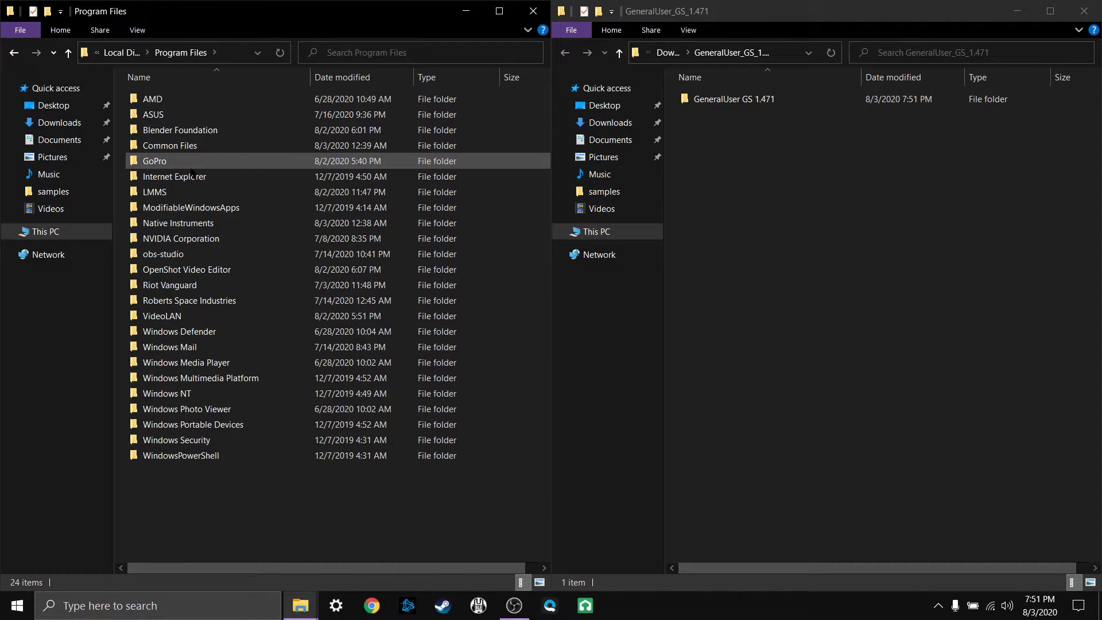
{"action": "double_click", "coordinate": [163, 192]}
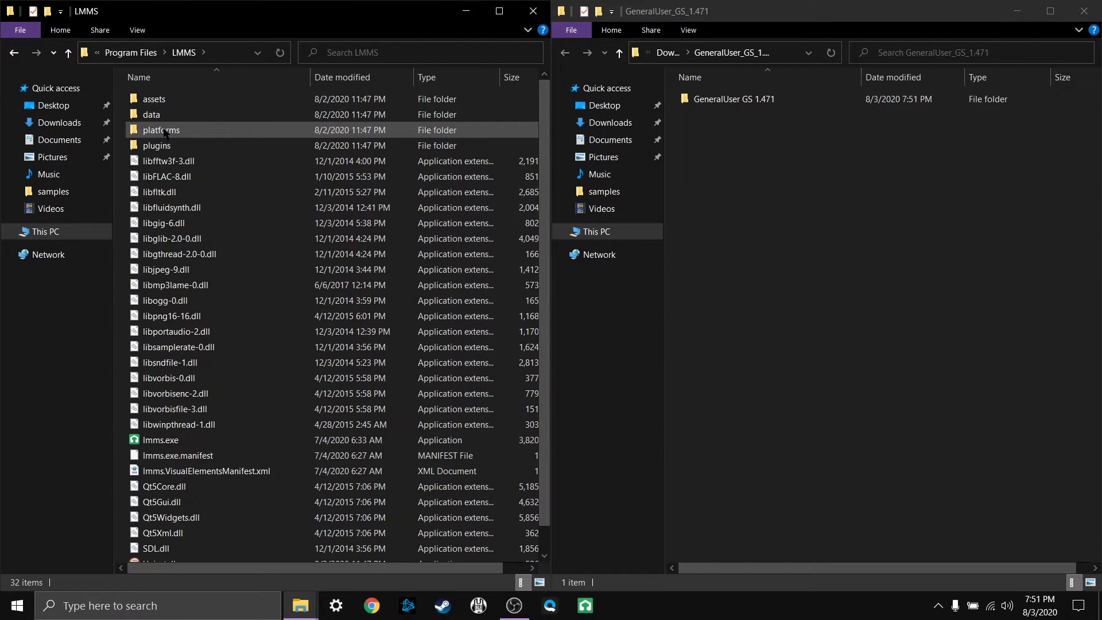
{"action": "double_click", "coordinate": [160, 114]}
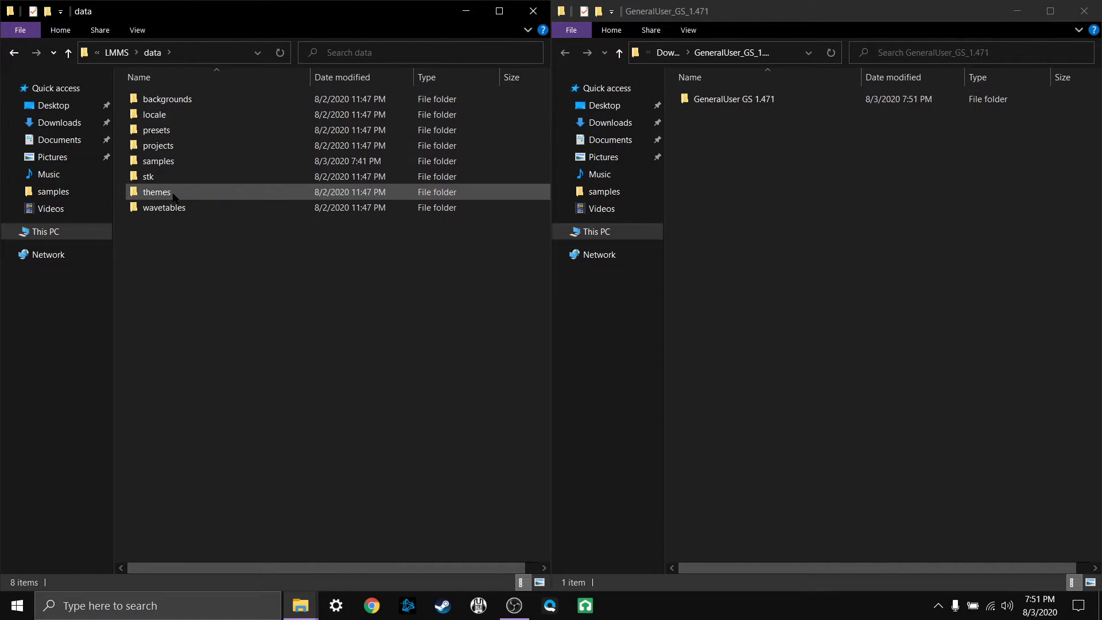
{"action": "double_click", "coordinate": [175, 161]}
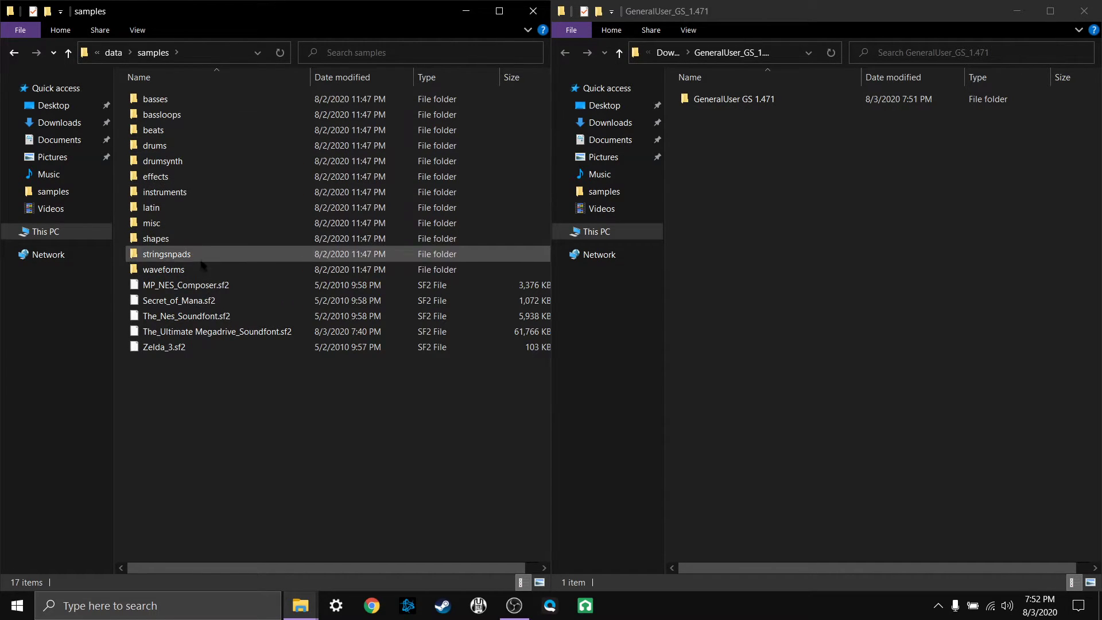
Add a new folder named 'soundfonts' inside LMMS's samples folder
{"action": "right_click", "coordinate": [186, 409]}
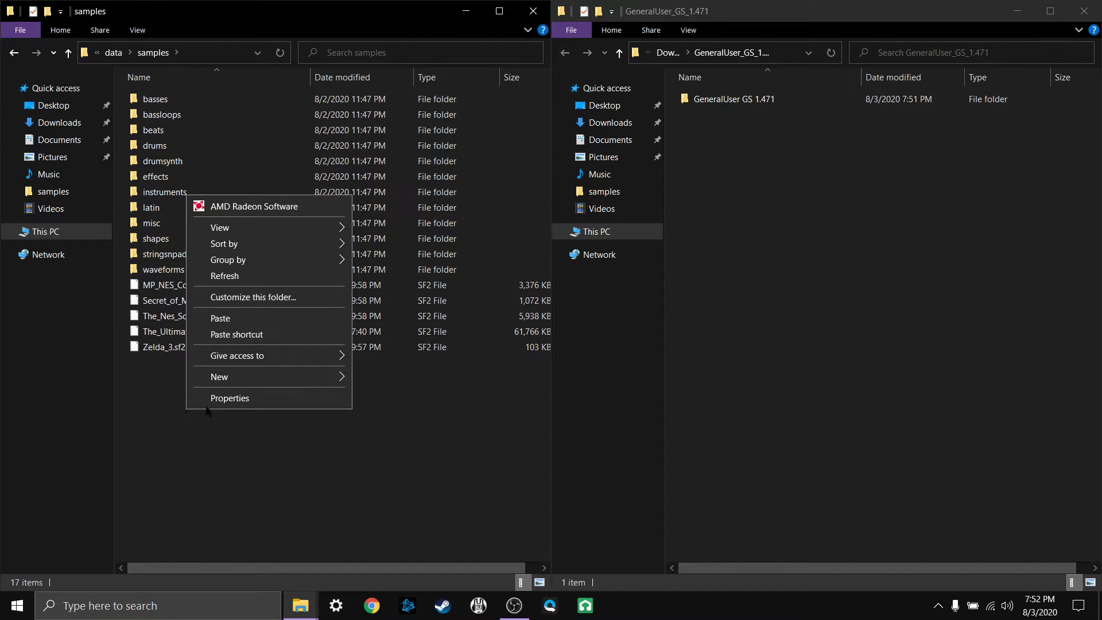
{"action": "mouse_move", "coordinate": [261, 379]}
{"action": "left_click", "coordinate": [386, 374]}
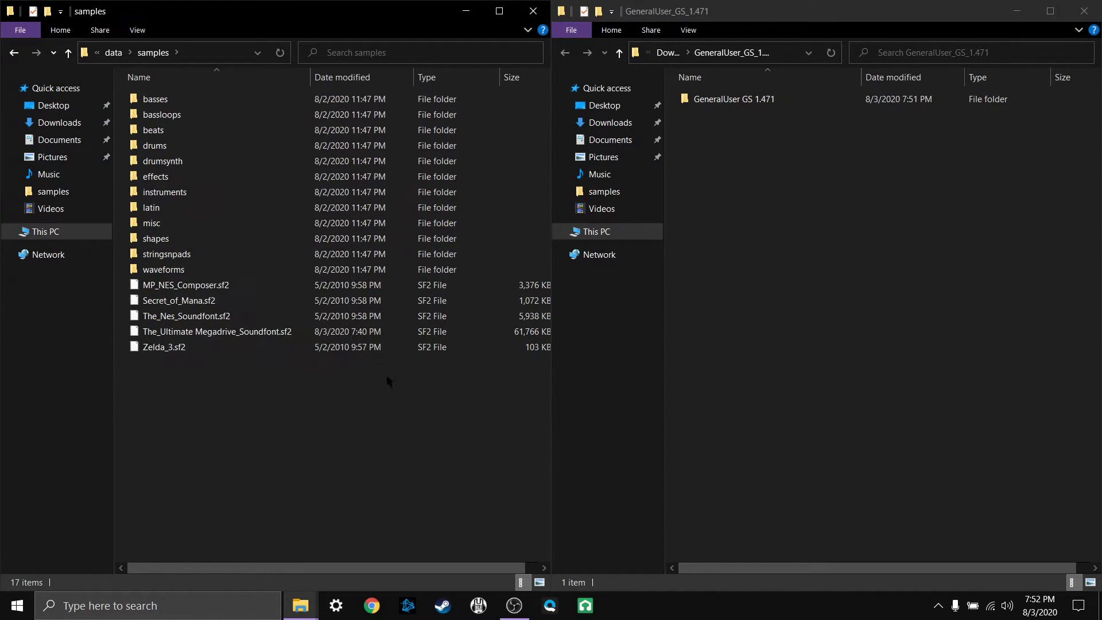
{"action": "type", "text": "soundfonts"}
{"action": "key", "text": "Return"}
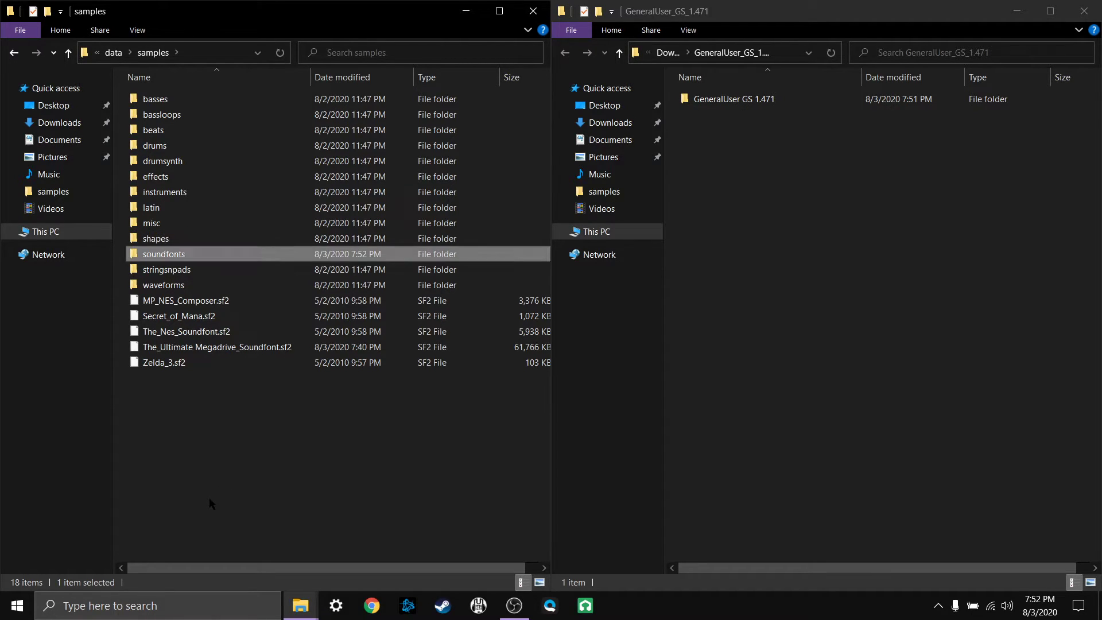
{"action": "left_click", "coordinate": [186, 393]}
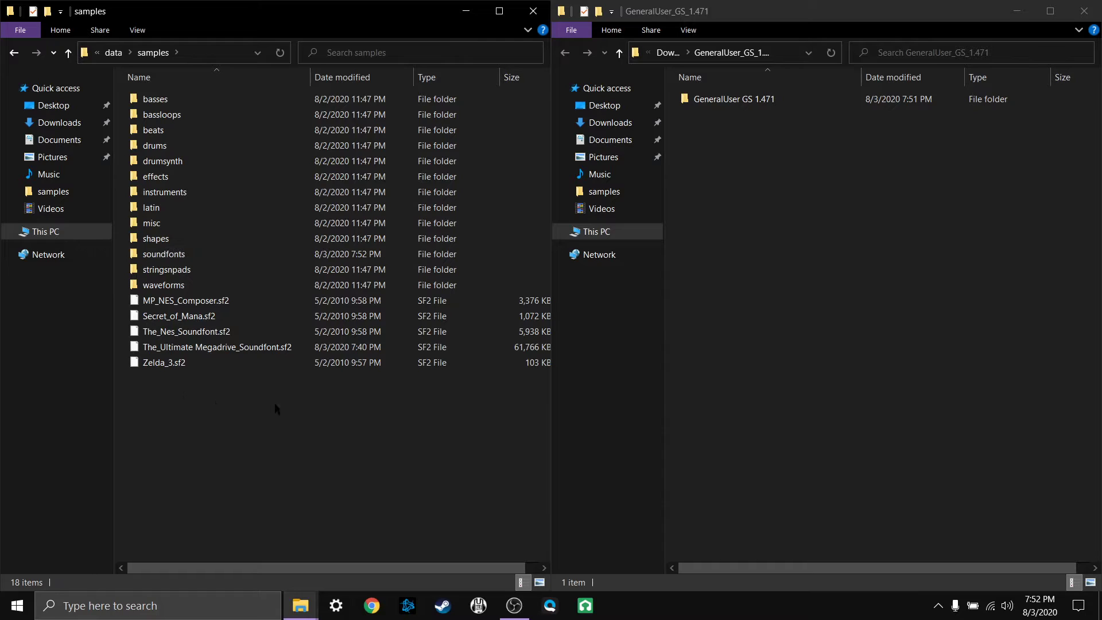
Move GeneralUser GS v1.471.sf2 from the extracted folder into soundfonts
{"action": "double_click", "coordinate": [726, 99]}
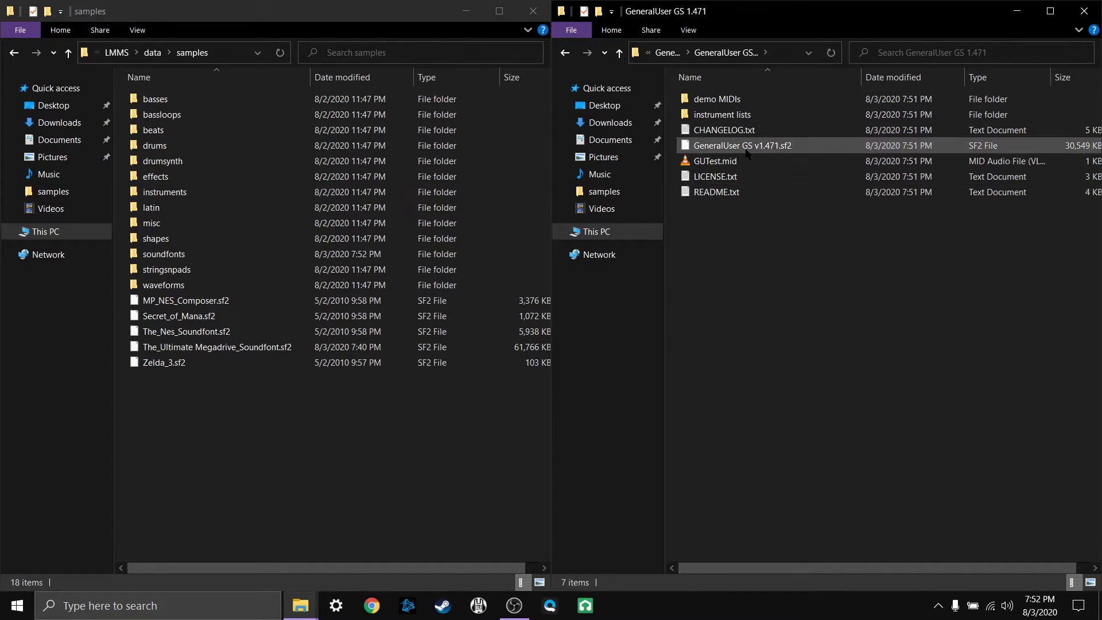
{"action": "left_click", "coordinate": [743, 147]}
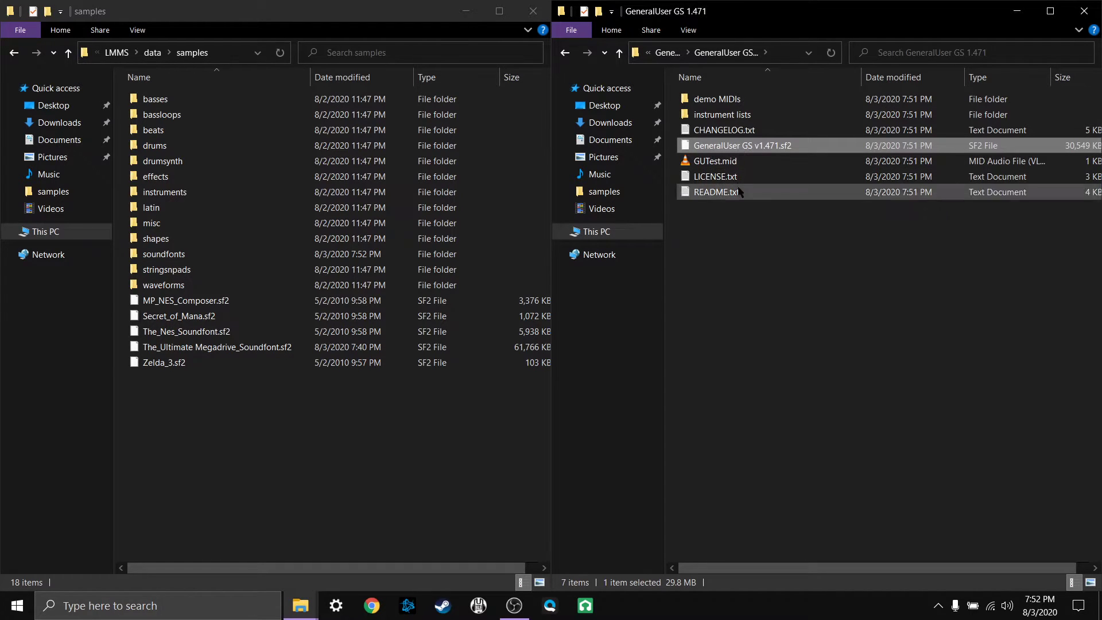
{"action": "left_click_drag", "start_coordinate": [743, 147], "coordinate": [184, 256]}
{"action": "left_click", "coordinate": [525, 239]}
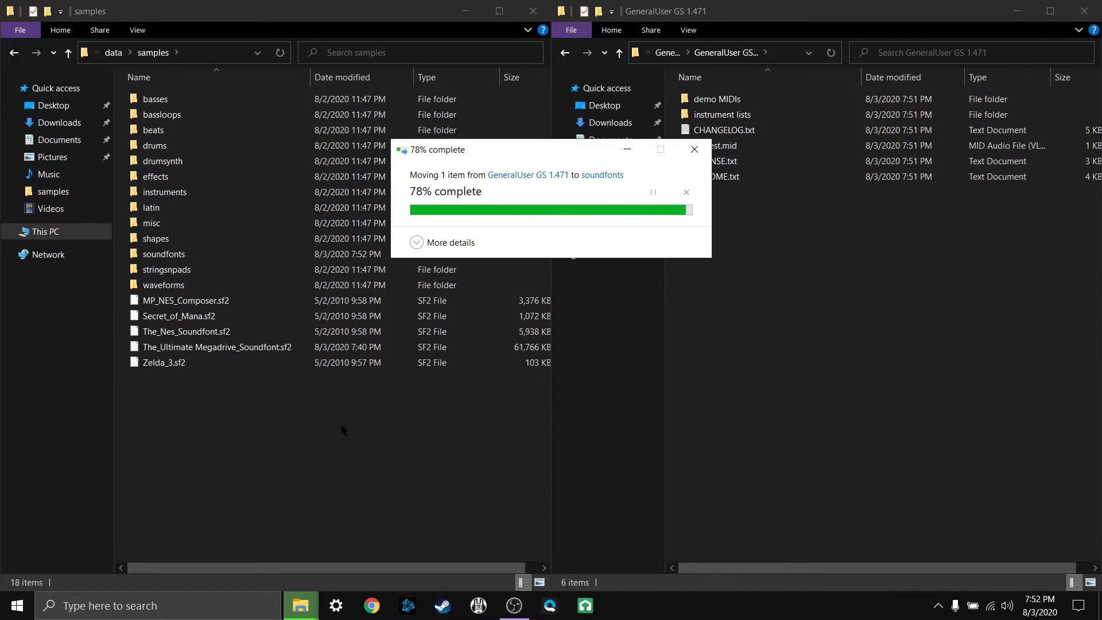
Move the five existing .sf2 files from samples into soundfonts, approving each permission prompt
{"action": "left_click_drag", "start_coordinate": [271, 432], "coordinate": [170, 261]}
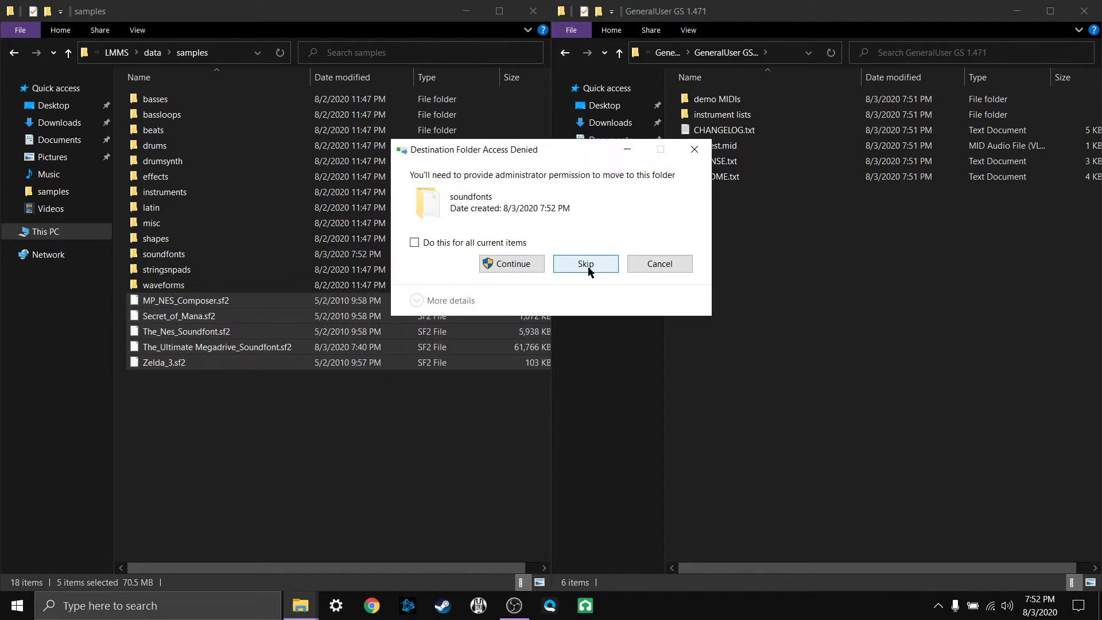
{"action": "left_click", "coordinate": [454, 333]}
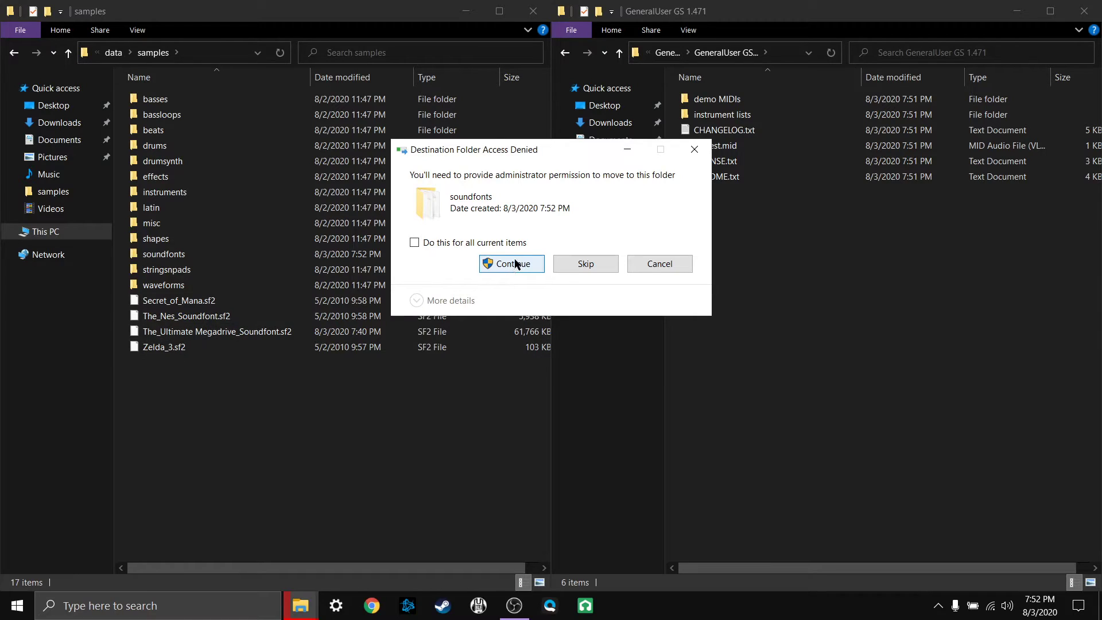
{"action": "left_click", "coordinate": [513, 265]}
{"action": "left_click", "coordinate": [512, 265]}
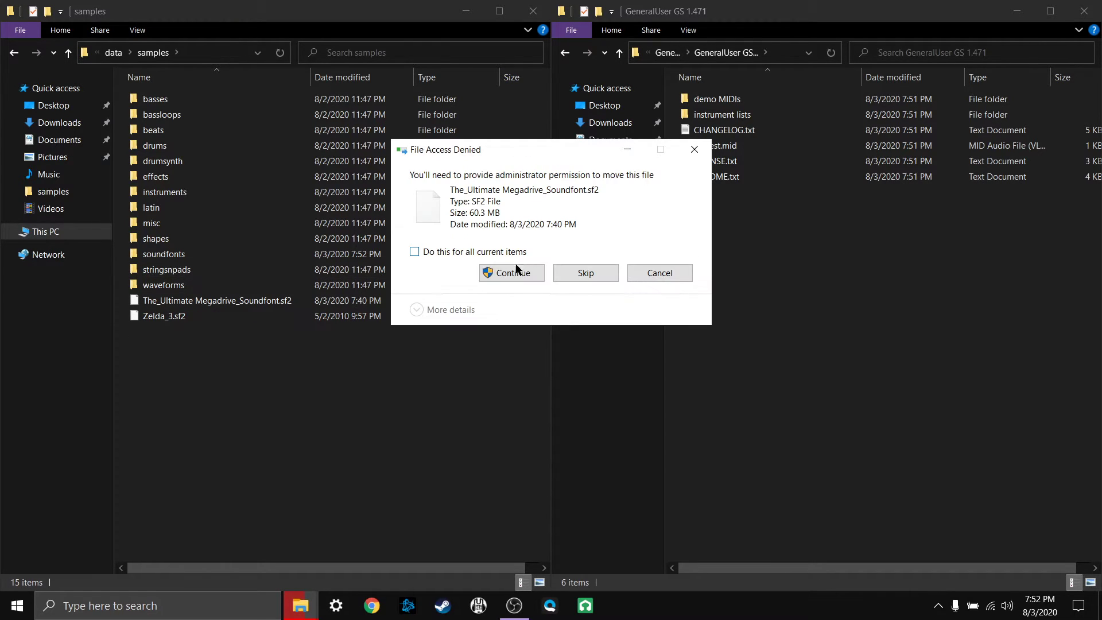
{"action": "left_click", "coordinate": [513, 272]}
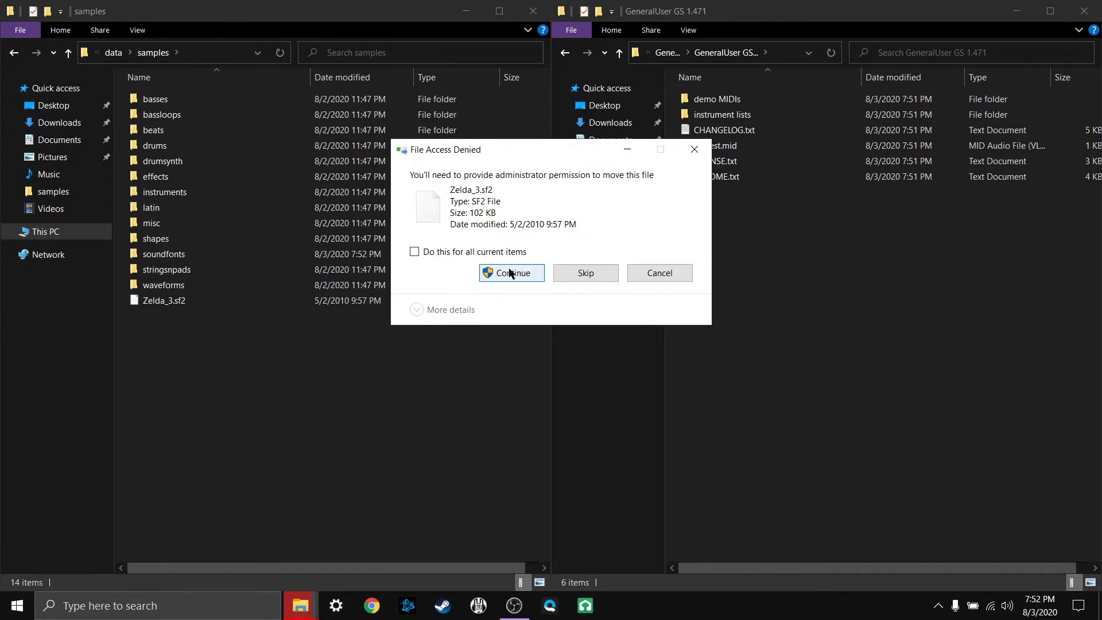
{"action": "left_click", "coordinate": [506, 274]}
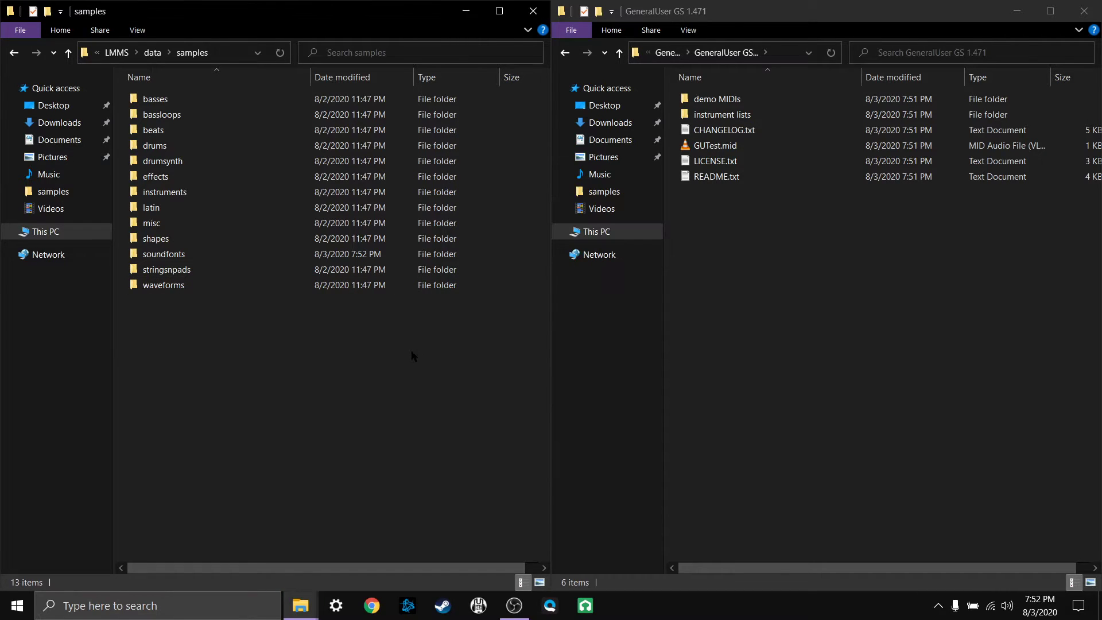
Close the GeneralUser GS 1.471 Explorer window
{"action": "left_click", "coordinate": [782, 322]}
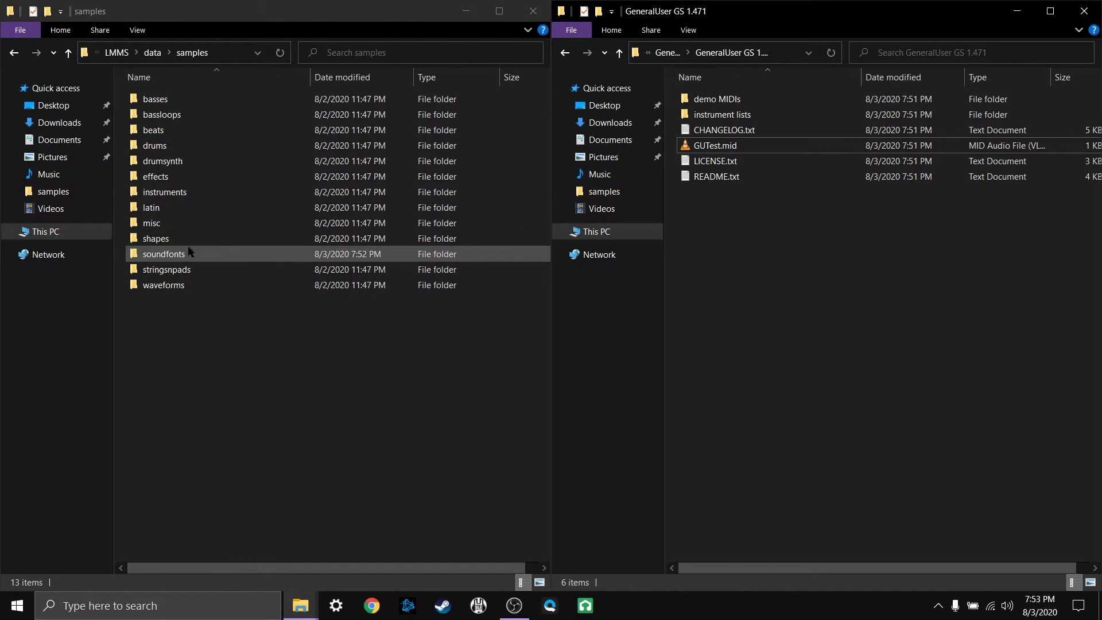
{"action": "left_click", "coordinate": [1083, 11]}
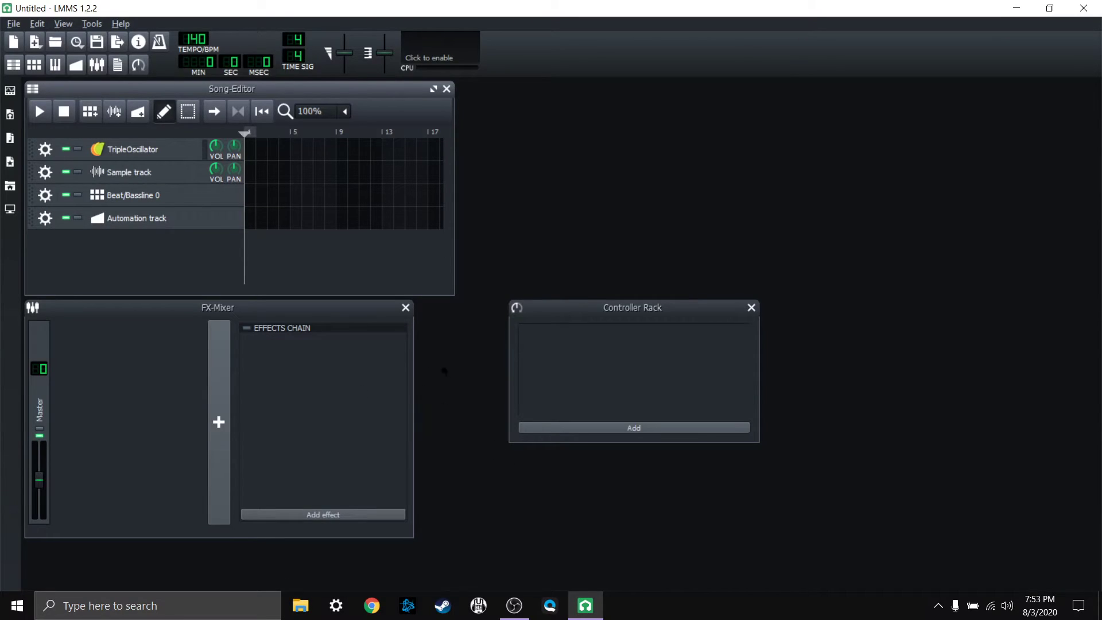
Drag GeneralUser GS v1.471.sf2 from My Samples > soundfonts into the Song-Editor as a track
{"action": "left_click", "coordinate": [10, 138]}
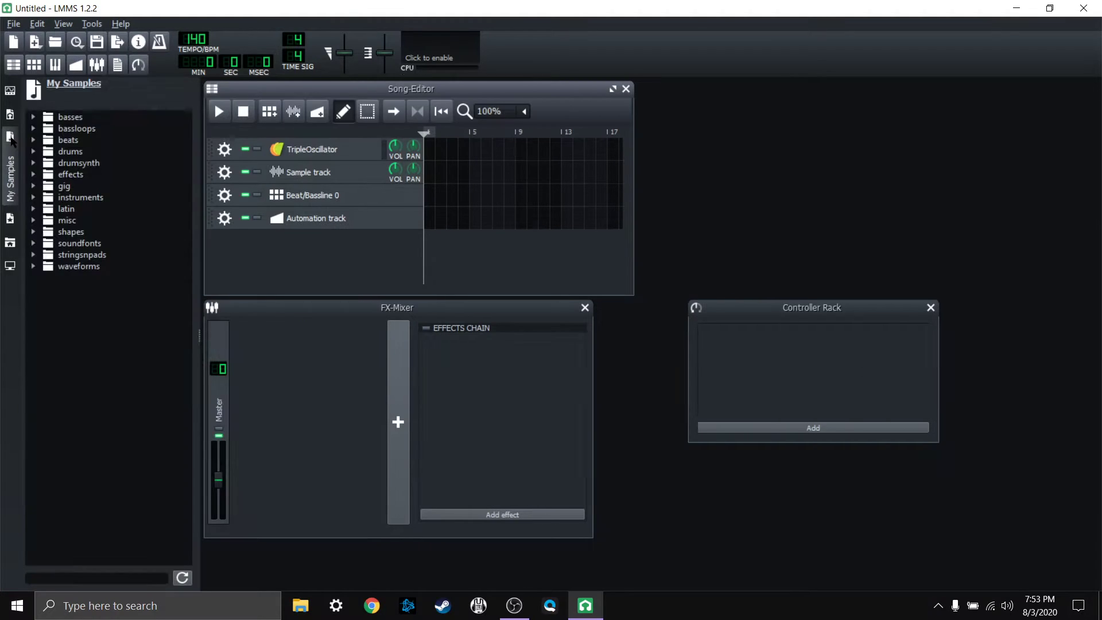
{"action": "left_click", "coordinate": [35, 243]}
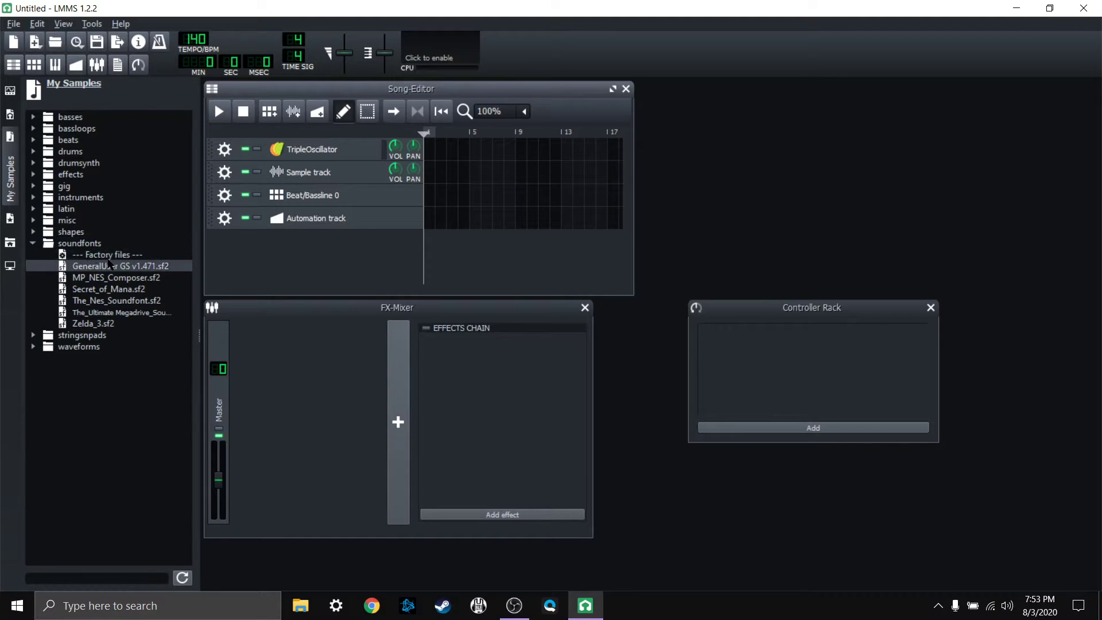
{"action": "left_click", "coordinate": [88, 267]}
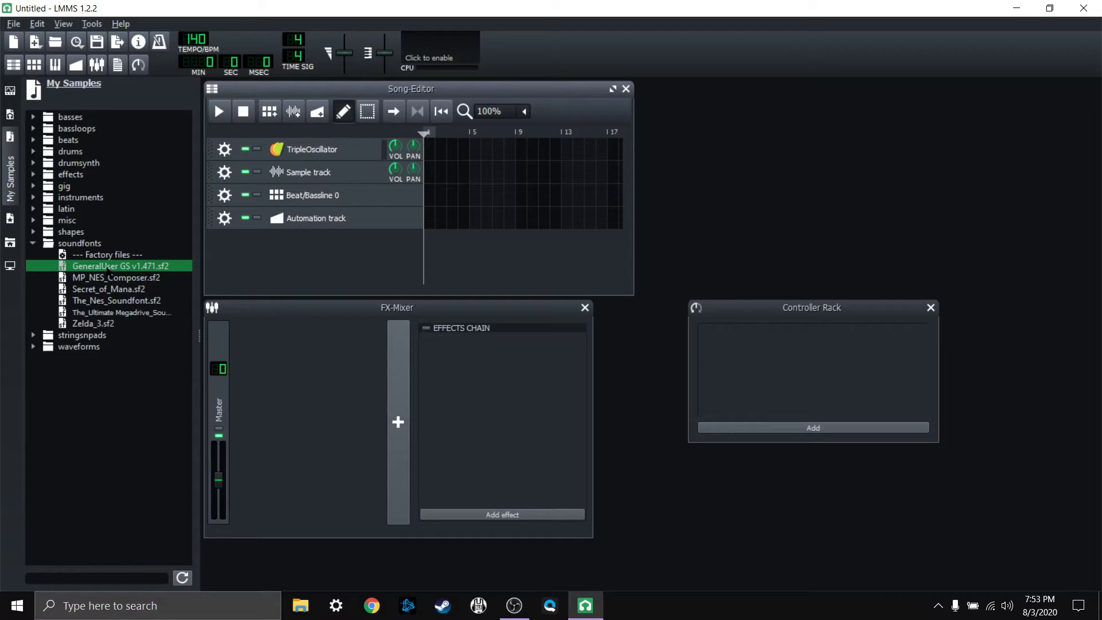
{"action": "left_click_drag", "start_coordinate": [107, 270], "coordinate": [307, 252]}
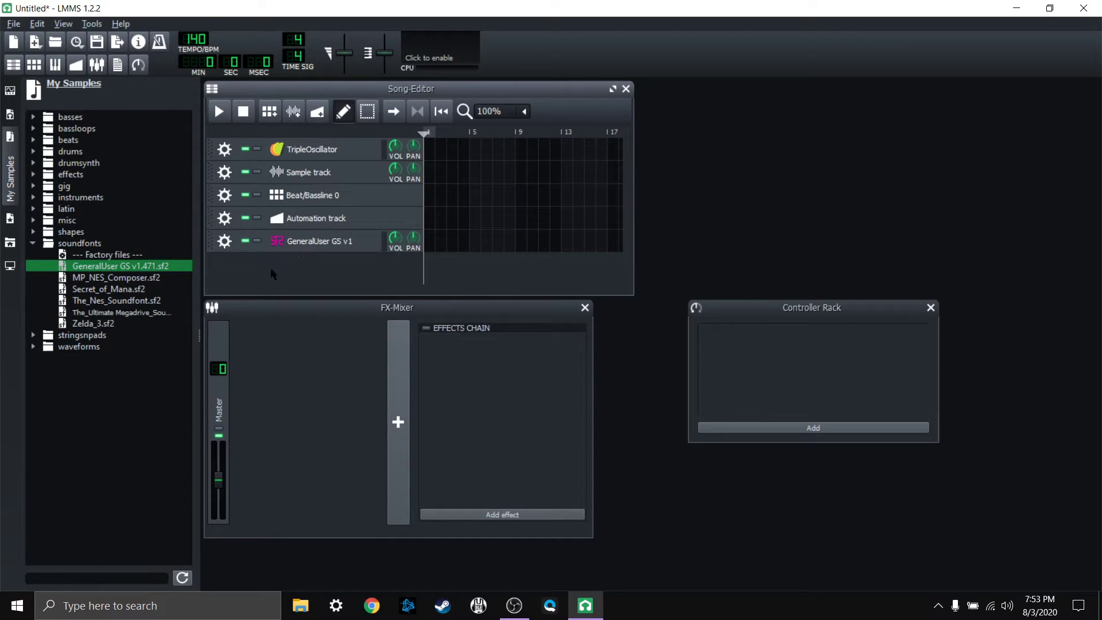
Close the sample browser, FX-Mixer and Controller Rack
{"action": "left_click", "coordinate": [12, 172]}
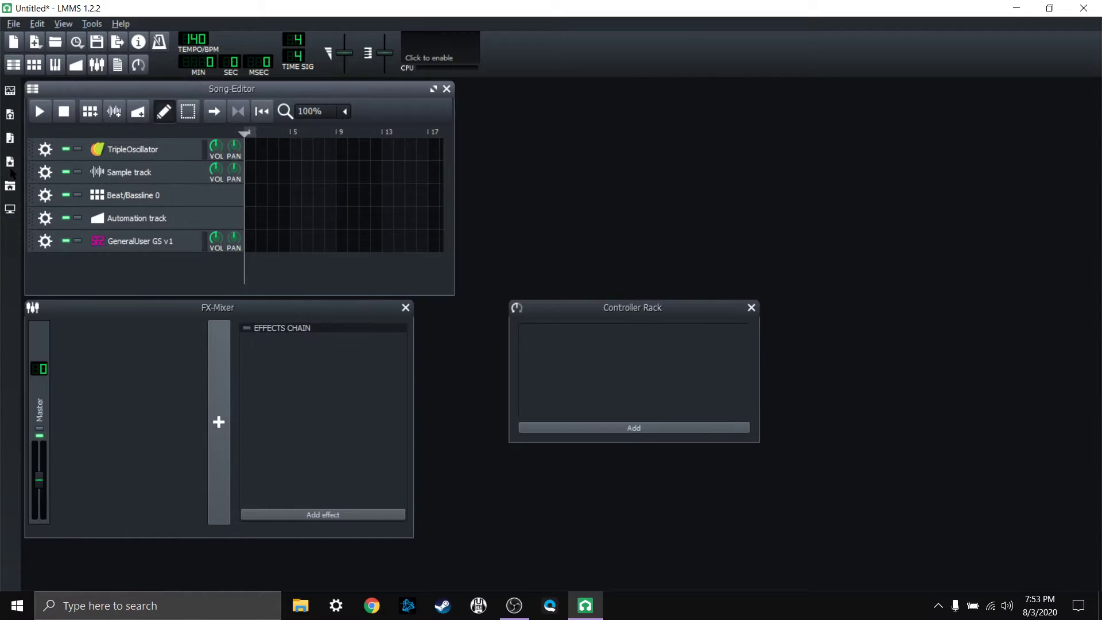
{"action": "left_click", "coordinate": [405, 308]}
{"action": "left_click", "coordinate": [751, 308]}
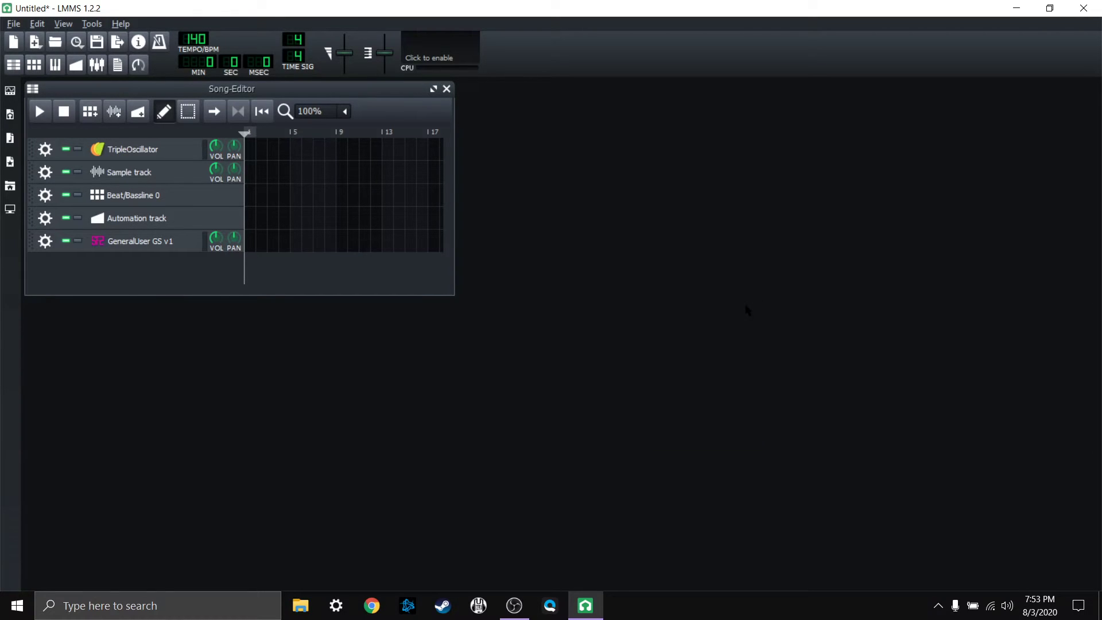
Remove the Automation, TripleOscillator, Sample and Beat/Bassline tracks, and set tempo to 80 BPM
{"action": "left_click", "coordinate": [45, 219]}
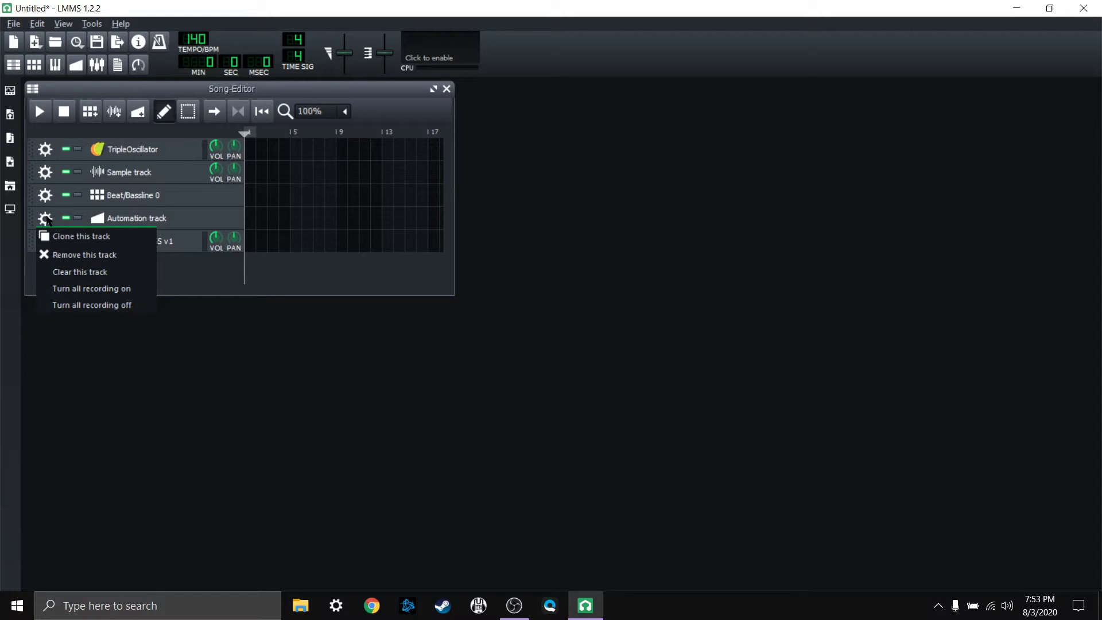
{"action": "left_click", "coordinate": [47, 220]}
{"action": "left_click", "coordinate": [46, 222]}
{"action": "left_click", "coordinate": [82, 254]}
{"action": "left_click", "coordinate": [46, 150]}
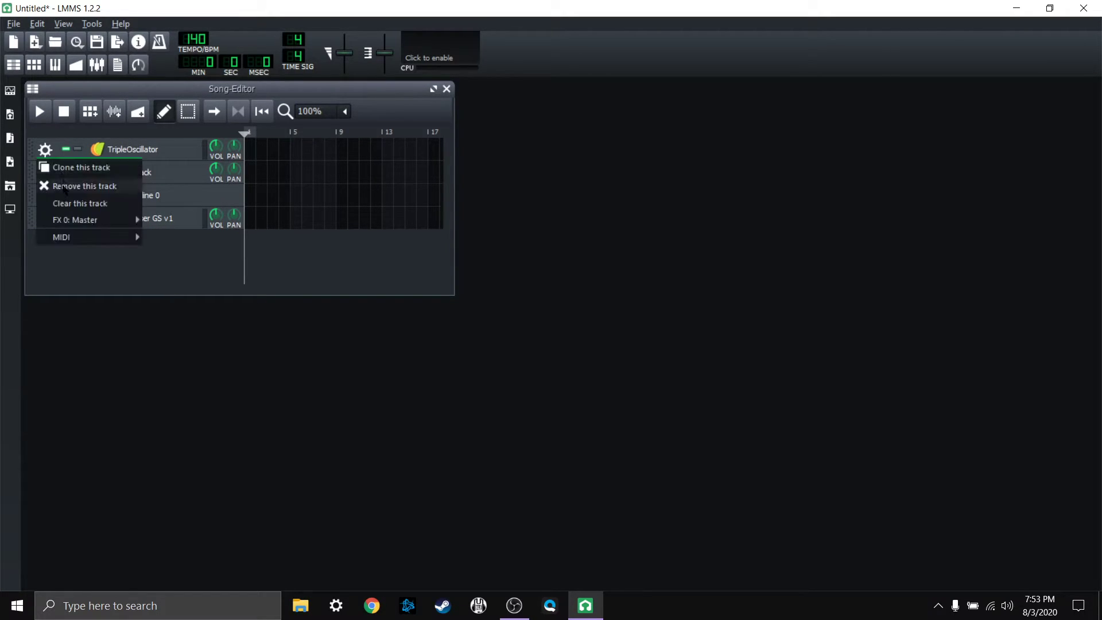
{"action": "left_click", "coordinate": [66, 187]}
{"action": "left_click", "coordinate": [46, 149]}
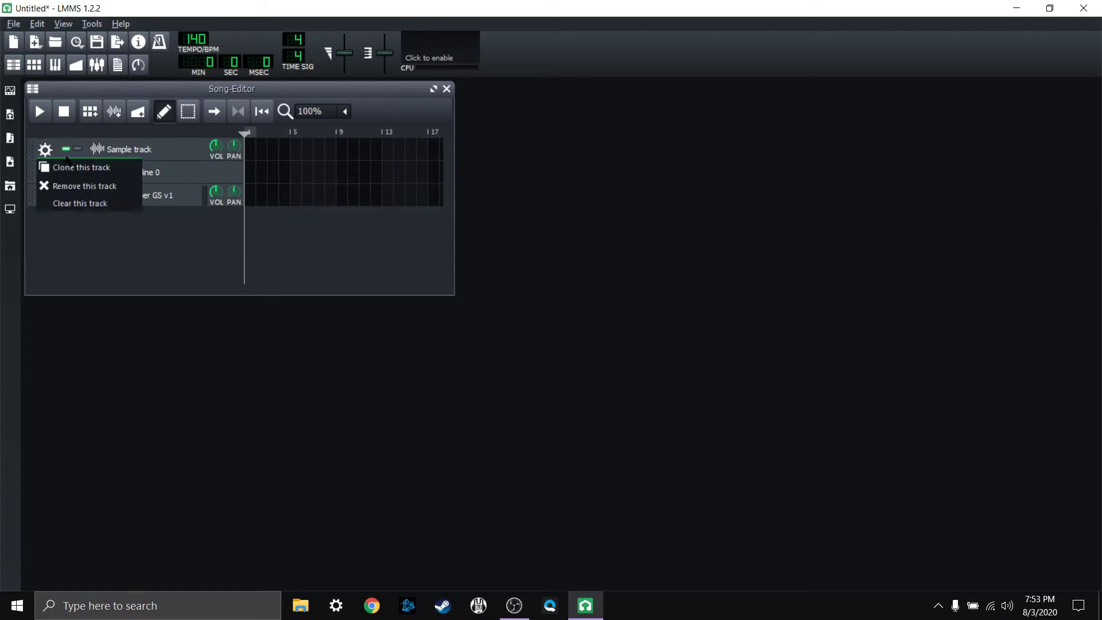
{"action": "left_click", "coordinate": [77, 187]}
{"action": "left_click", "coordinate": [45, 151]}
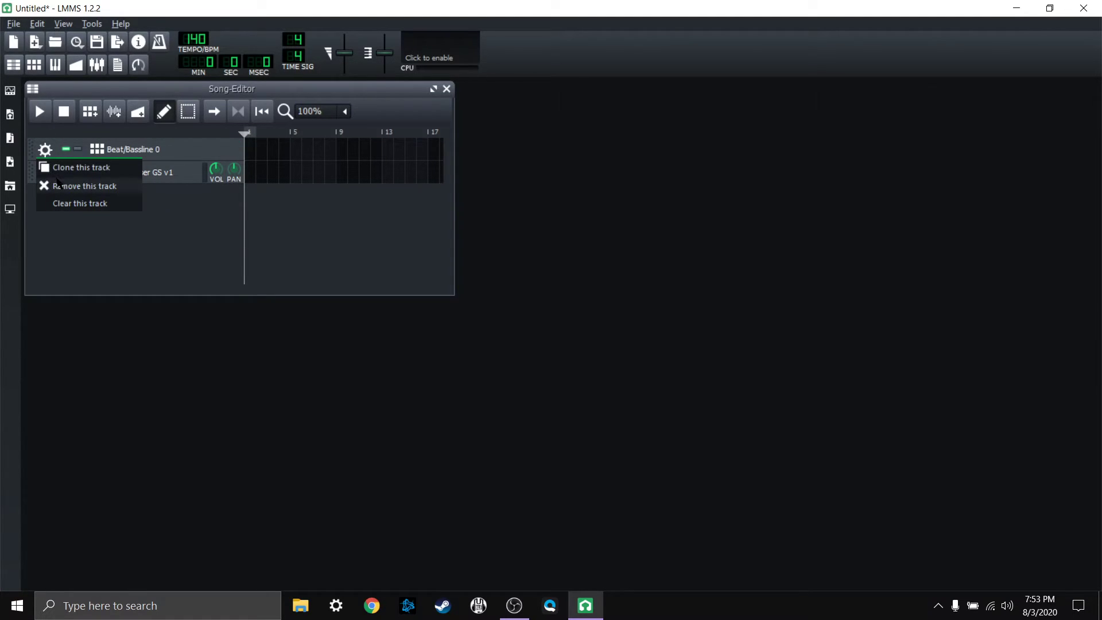
{"action": "left_click", "coordinate": [58, 185]}
{"action": "left_click_drag", "start_coordinate": [195, 41], "coordinate": [187, 129]}
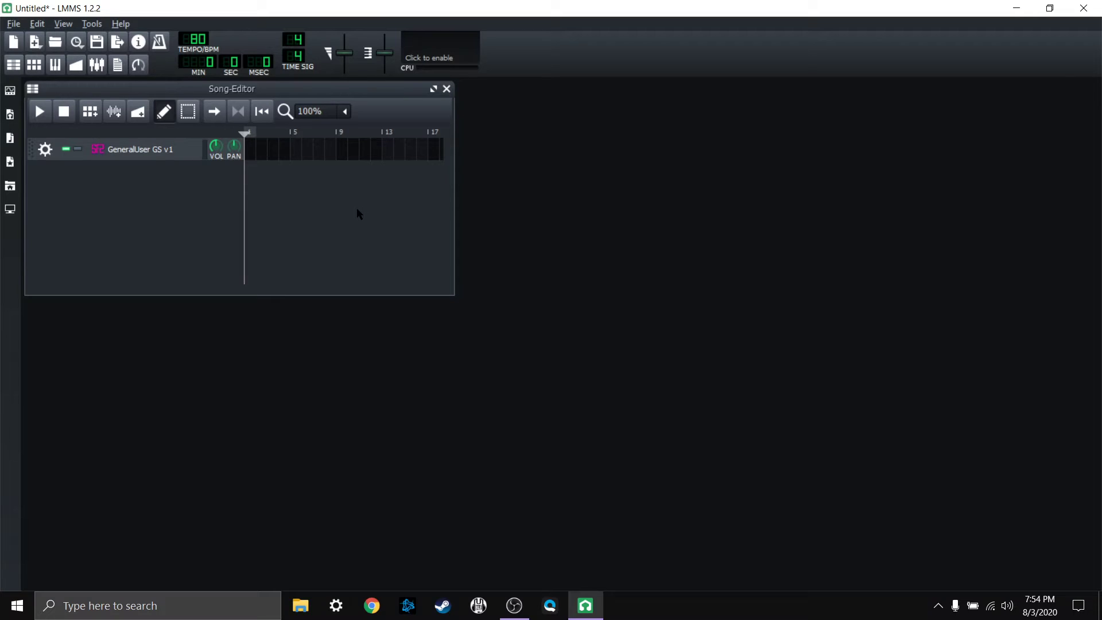
Open the GeneralUser GS v1 instrument and play a test note
{"action": "left_click", "coordinate": [146, 155]}
{"action": "left_click", "coordinate": [577, 384]}
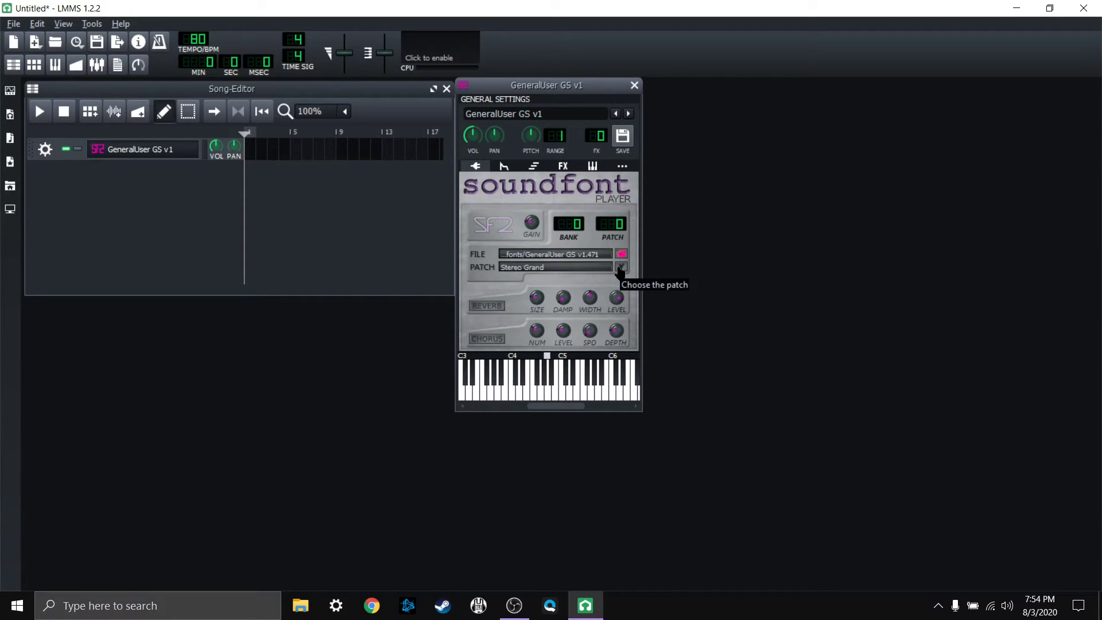
{"action": "left_click", "coordinate": [634, 85]}
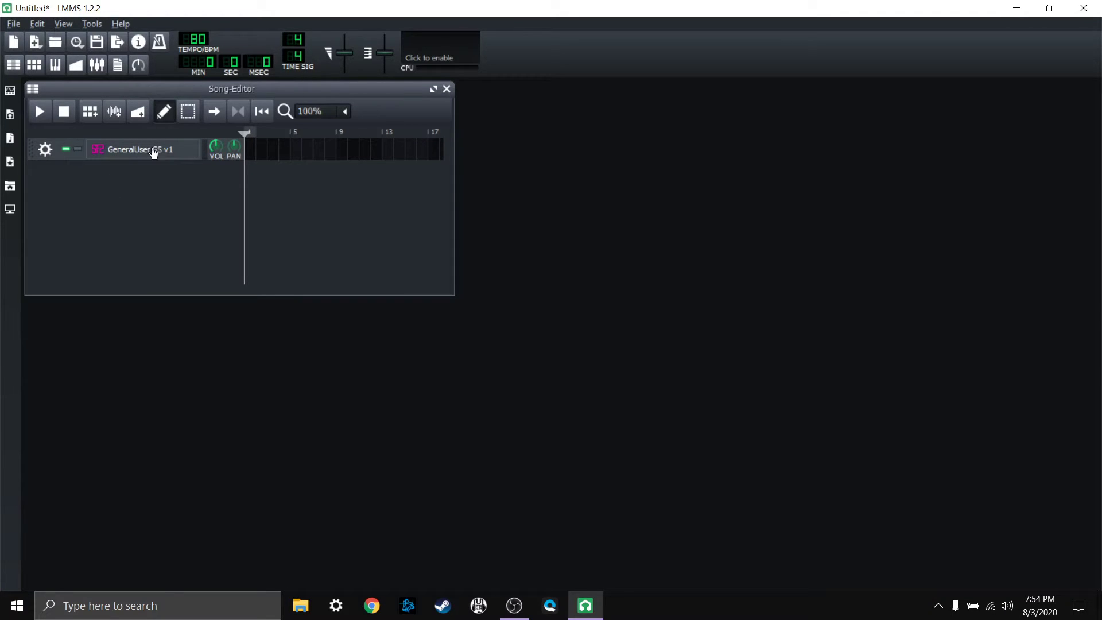
Change the track's patch to 27 Clean Guitar (bank 0) and test it
{"action": "left_click", "coordinate": [123, 152]}
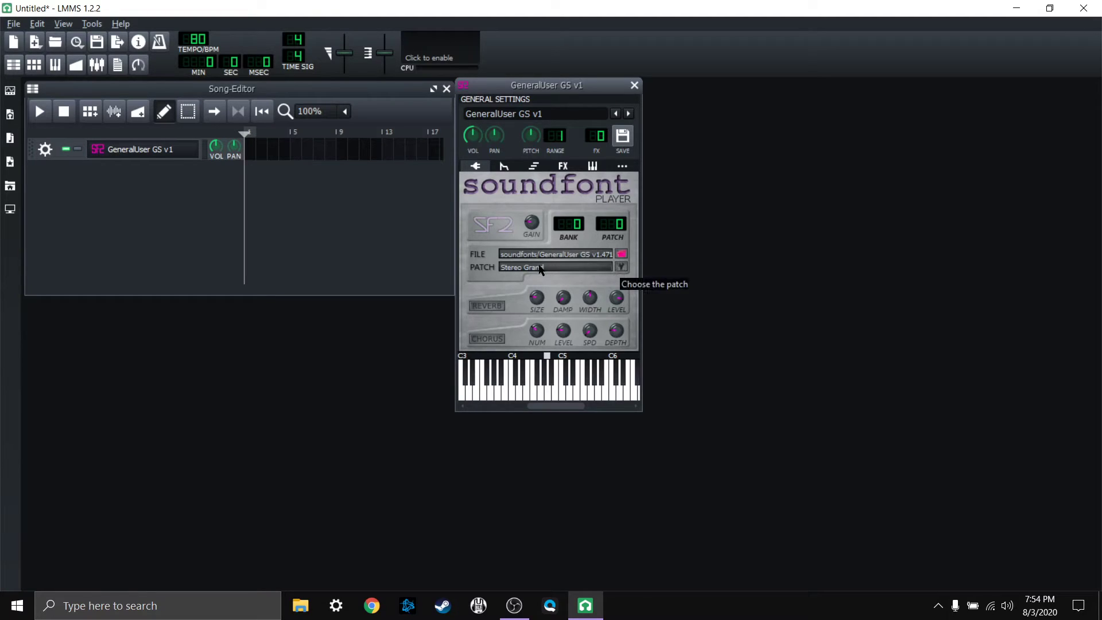
{"action": "left_click", "coordinate": [620, 267]}
{"action": "scroll", "coordinate": [545, 287], "scroll_direction": "down", "scroll_amount": 6}
{"action": "left_click", "coordinate": [546, 297]}
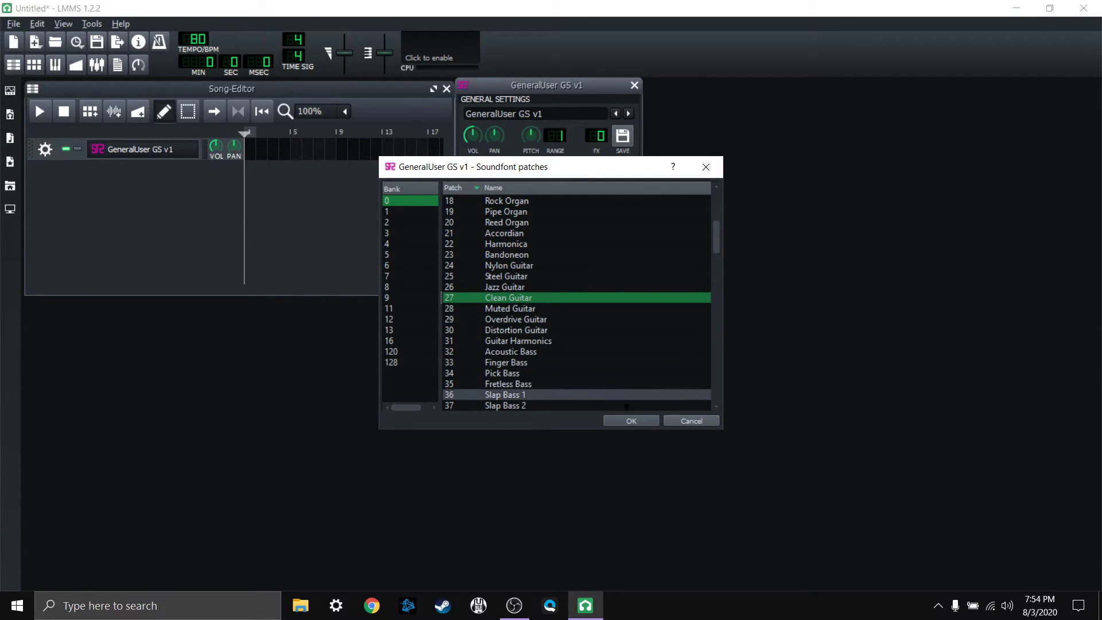
{"action": "left_click", "coordinate": [630, 423]}
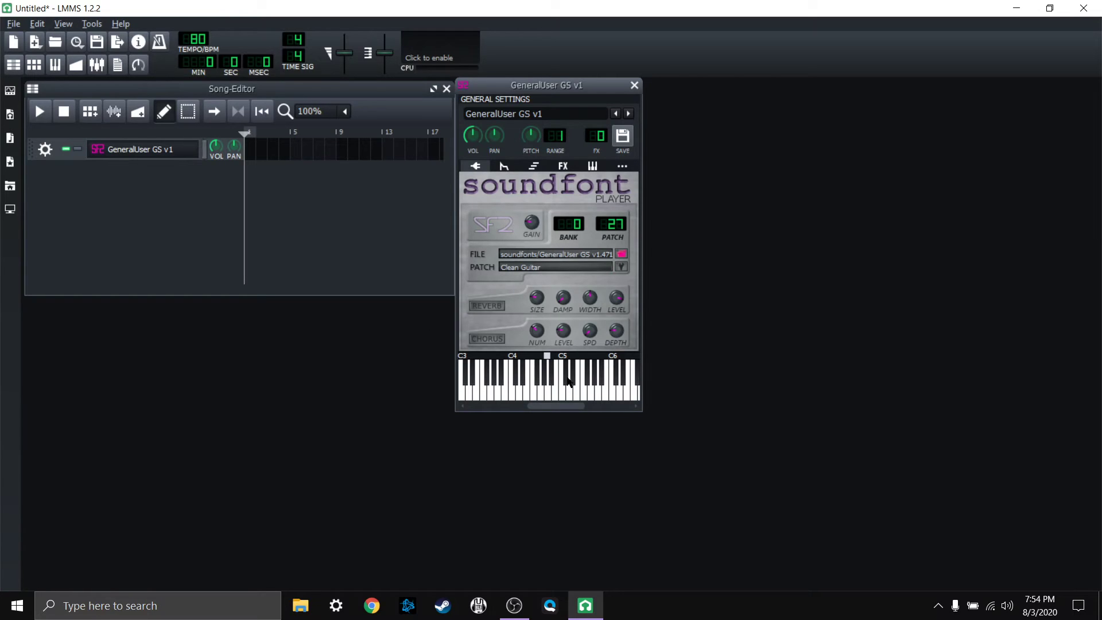
{"action": "left_click", "coordinate": [554, 390]}
{"action": "left_click", "coordinate": [562, 390]}
{"action": "left_click", "coordinate": [634, 85]}
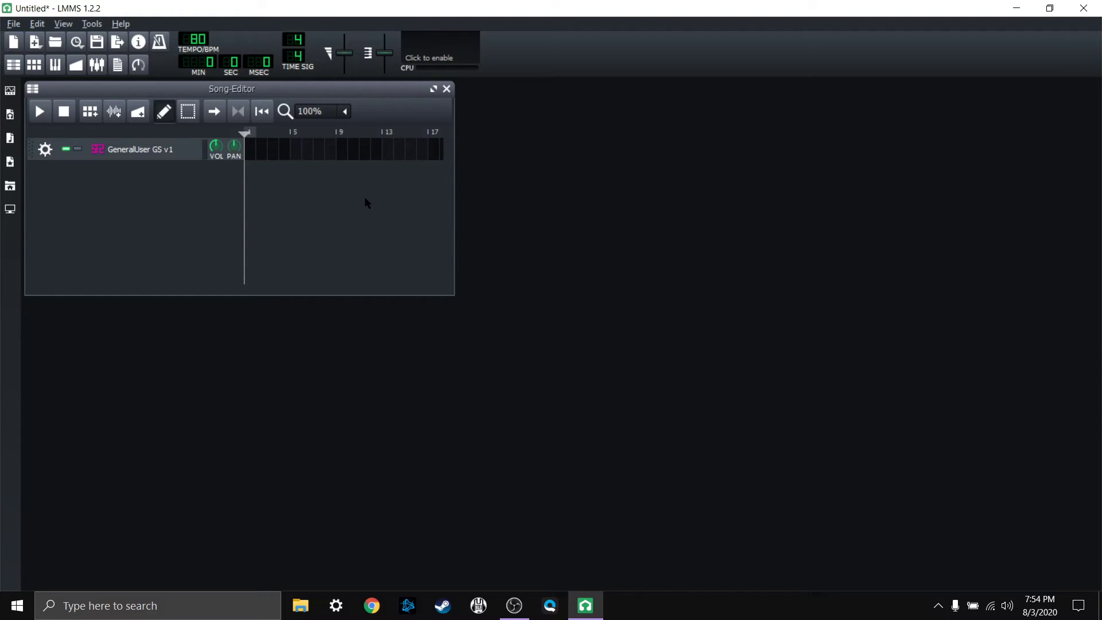
Turn on the CPU load display and play five test notes on the Clean Guitar SoundFont patch
{"action": "left_click", "coordinate": [442, 59]}
{"action": "left_click", "coordinate": [143, 150]}
{"action": "left_click", "coordinate": [512, 396]}
{"action": "left_click", "coordinate": [526, 396]}
{"action": "left_click", "coordinate": [555, 395]}
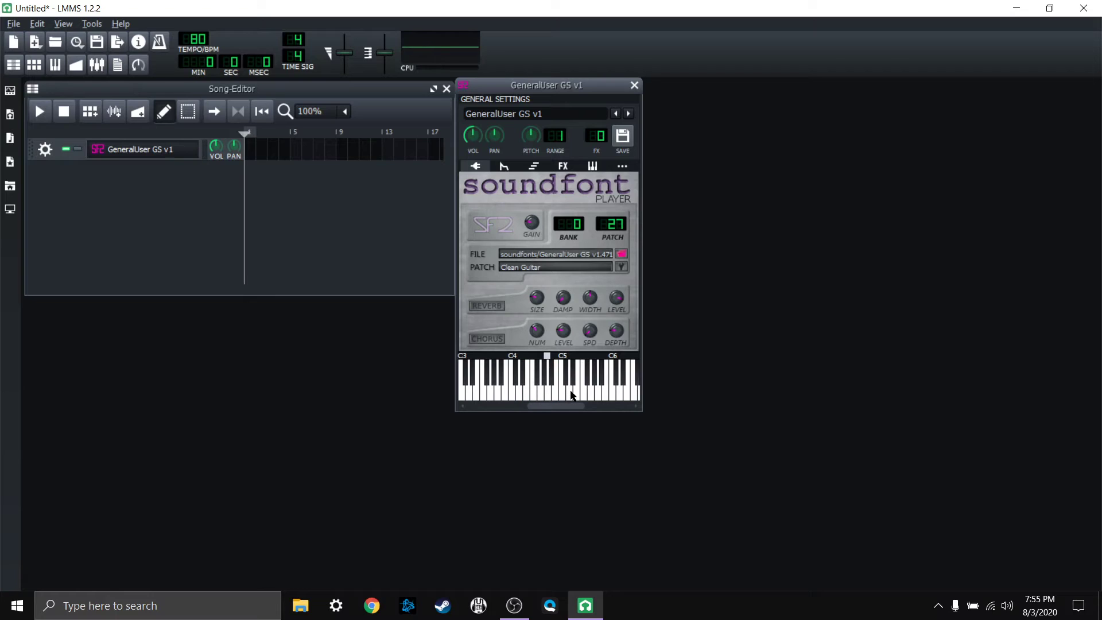
{"action": "left_click", "coordinate": [575, 395]}
{"action": "left_click", "coordinate": [534, 394]}
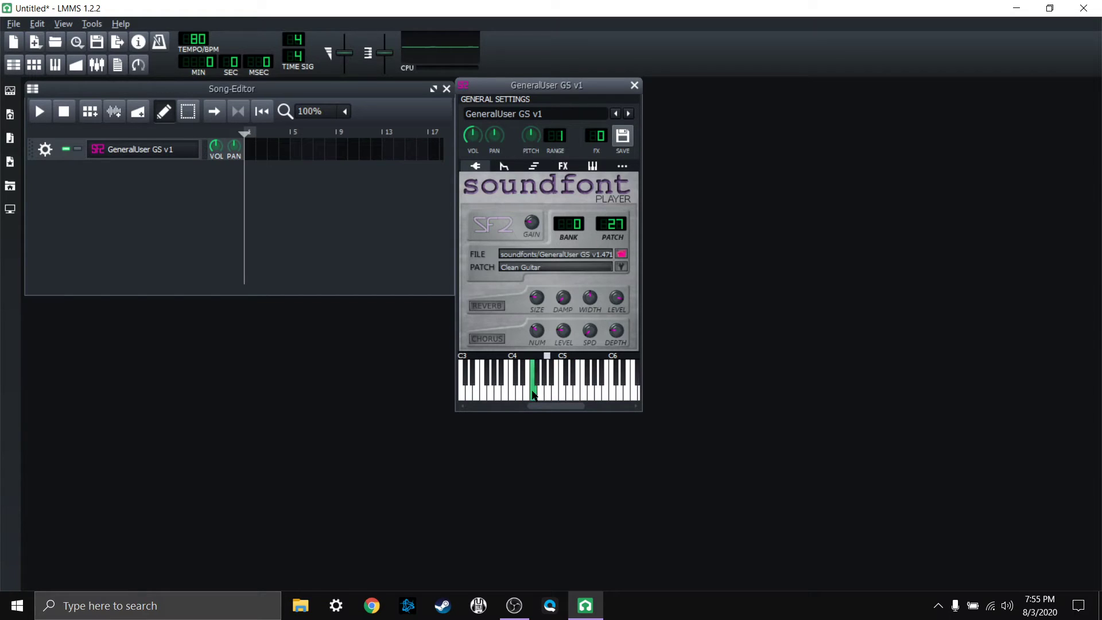
{"action": "left_click", "coordinate": [634, 85]}
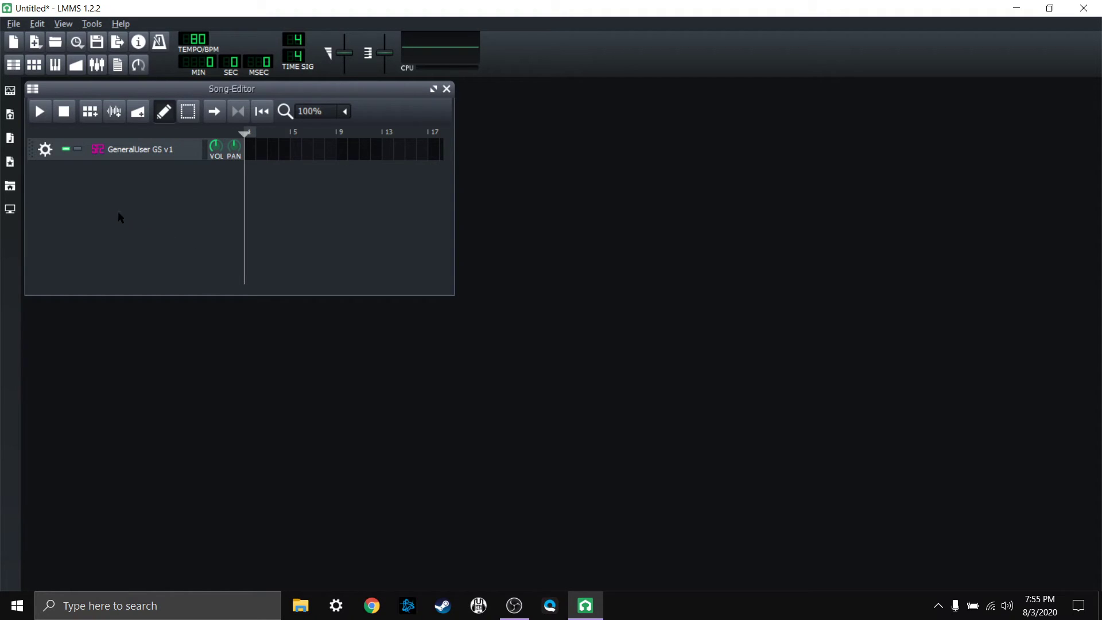
Save the current project as the default template from the File menu
{"action": "left_click", "coordinate": [18, 24]}
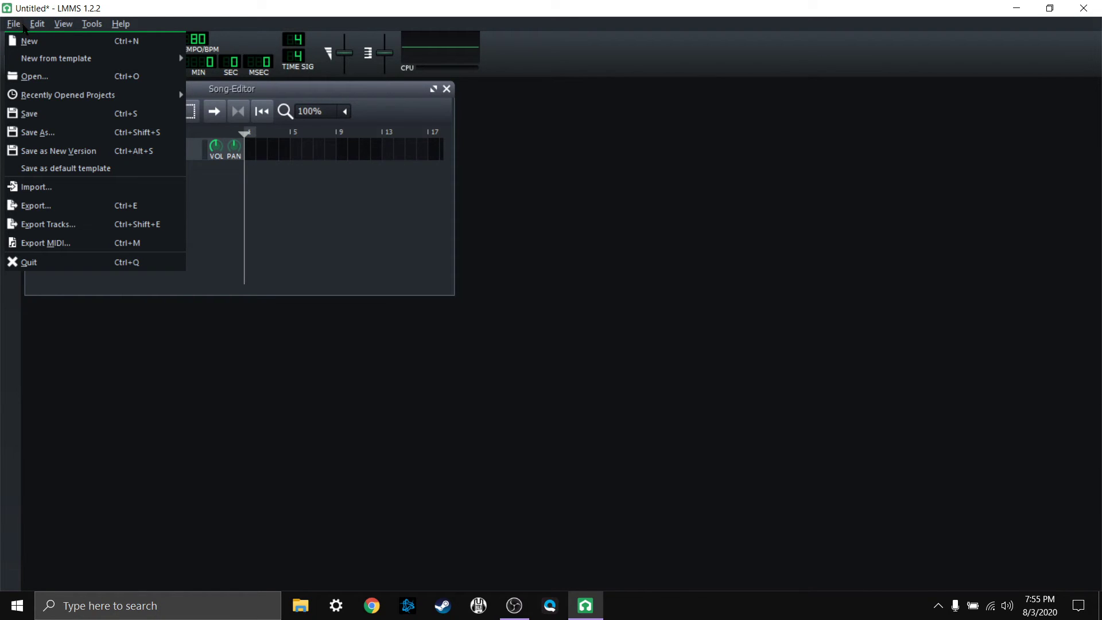
{"action": "left_click", "coordinate": [18, 24]}
{"action": "left_click", "coordinate": [18, 24]}
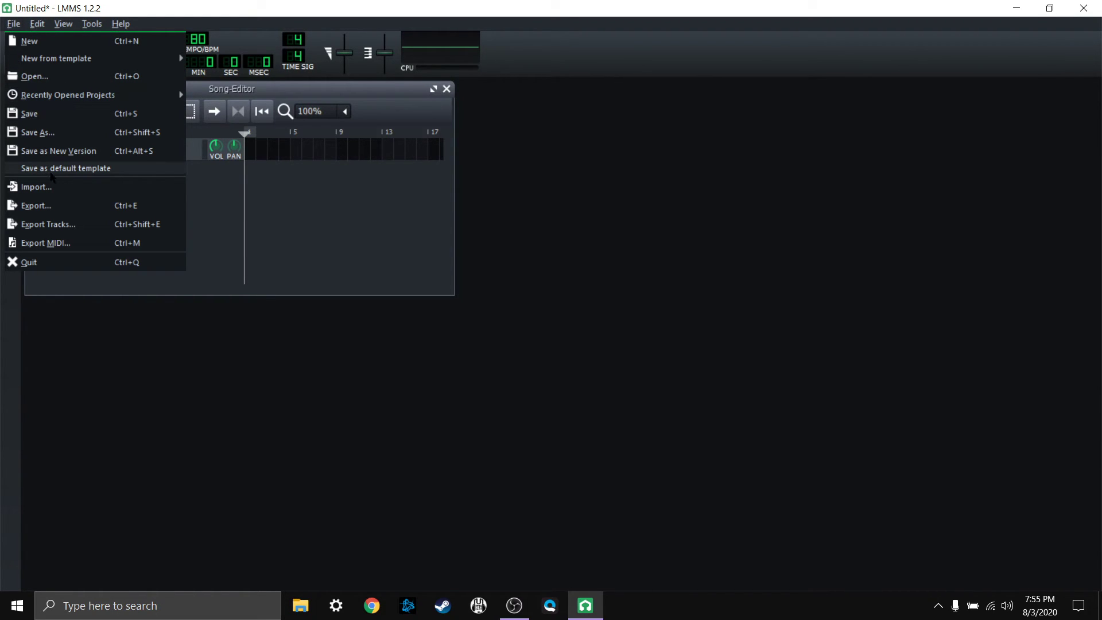
{"action": "left_click", "coordinate": [59, 174]}
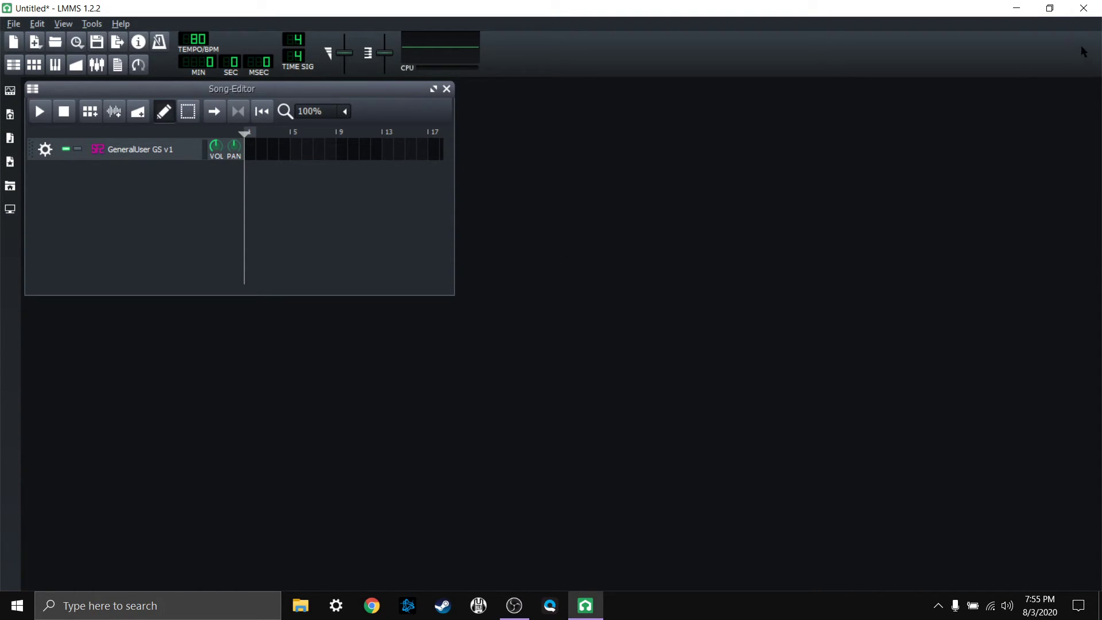
Close LMMS, then after relaunching toggle the CPU load display on and back off
{"action": "left_click", "coordinate": [1089, 10]}
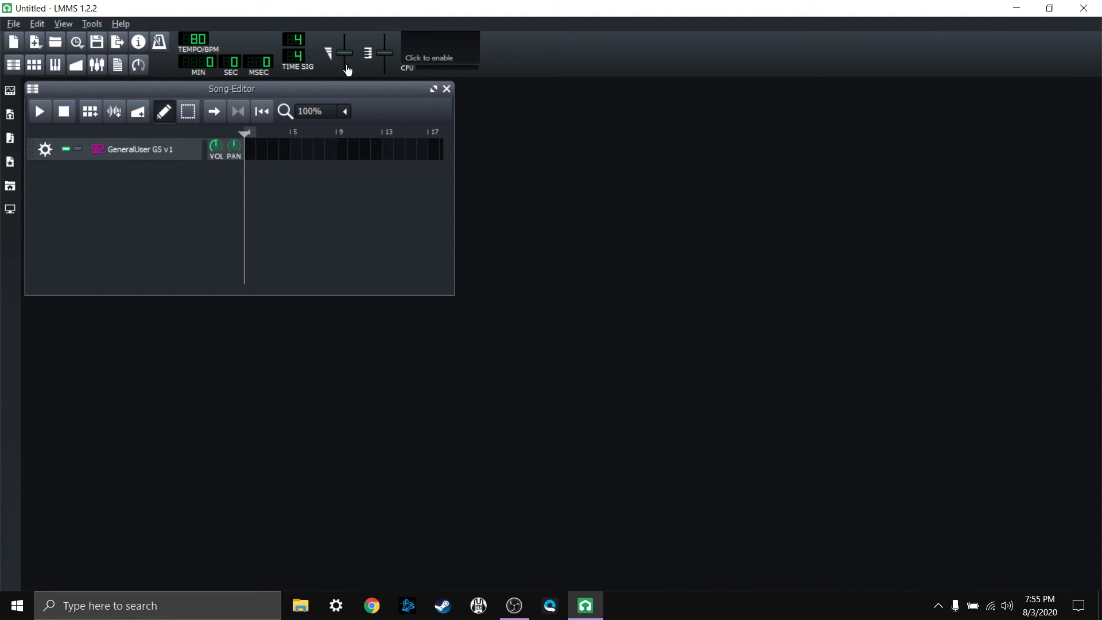
{"action": "left_click", "coordinate": [448, 57]}
{"action": "left_click", "coordinate": [450, 57]}
{"action": "left_click", "coordinate": [18, 26]}
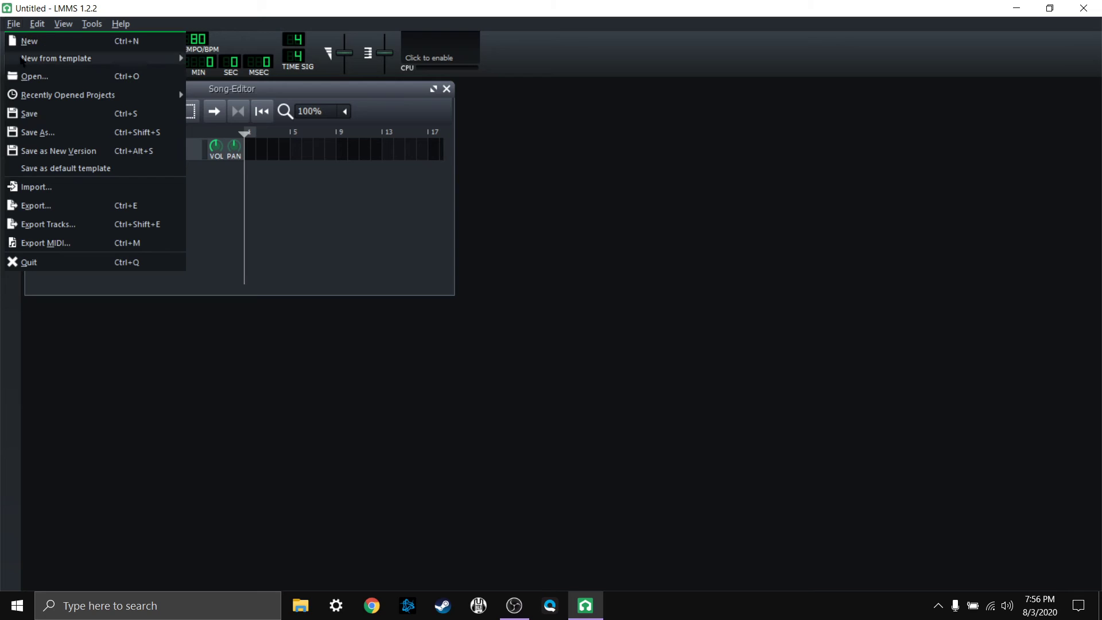
{"action": "left_click", "coordinate": [299, 218]}
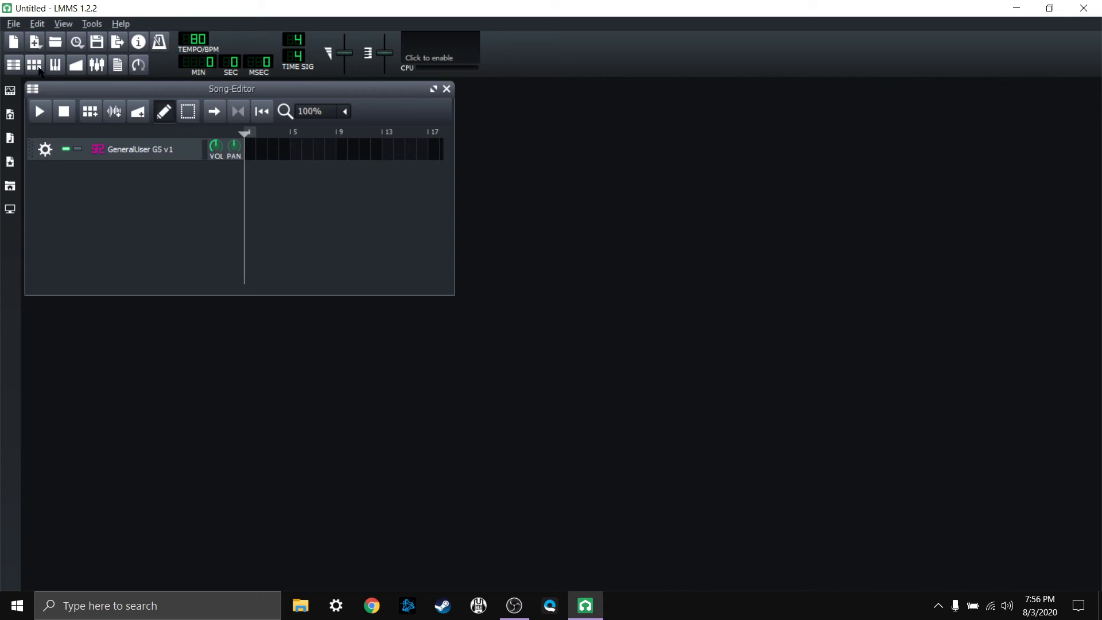
{"action": "left_click", "coordinate": [12, 65]}
{"action": "left_click", "coordinate": [12, 65]}
{"action": "left_click", "coordinate": [11, 65]}
{"action": "left_click", "coordinate": [12, 65]}
{"action": "left_click", "coordinate": [33, 65]}
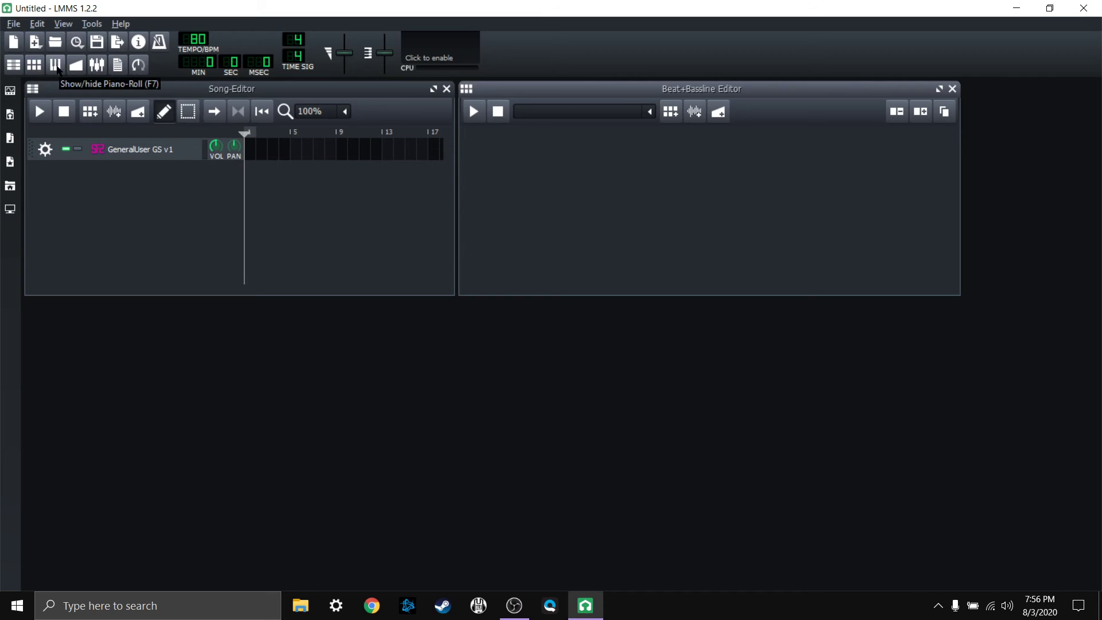
{"action": "left_click", "coordinate": [54, 64]}
{"action": "left_click", "coordinate": [82, 66]}
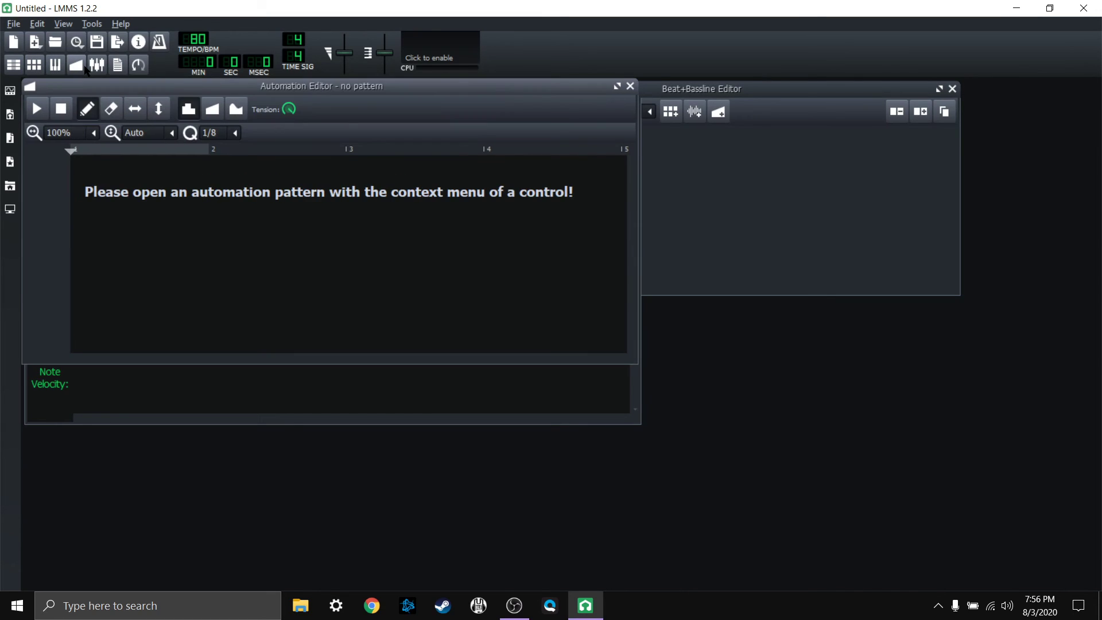
{"action": "left_click", "coordinate": [98, 65]}
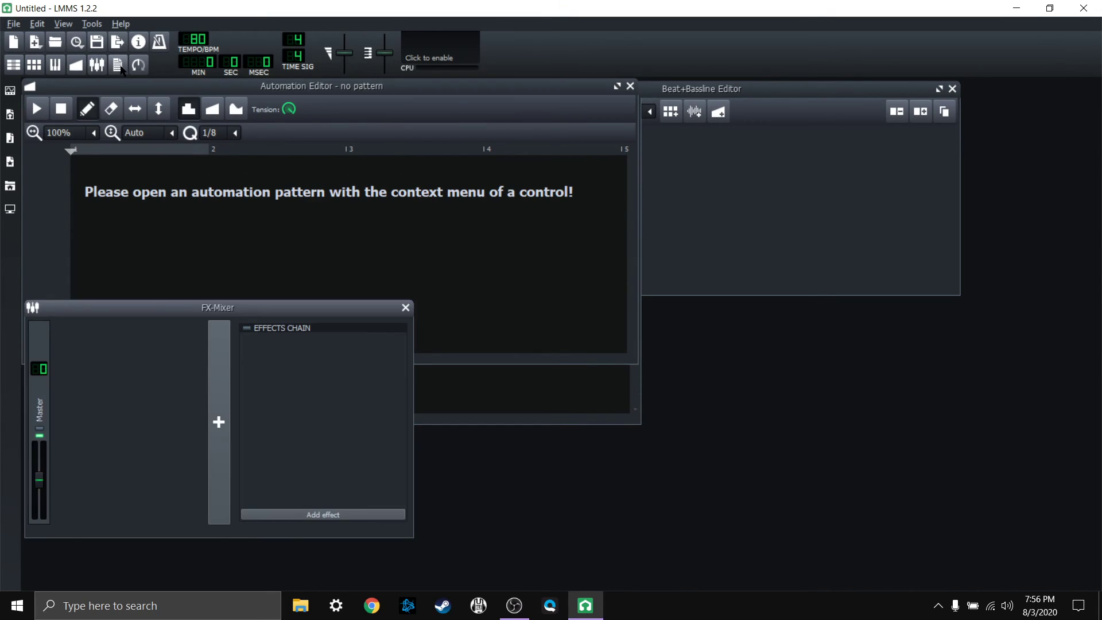
{"action": "left_click", "coordinate": [118, 65]}
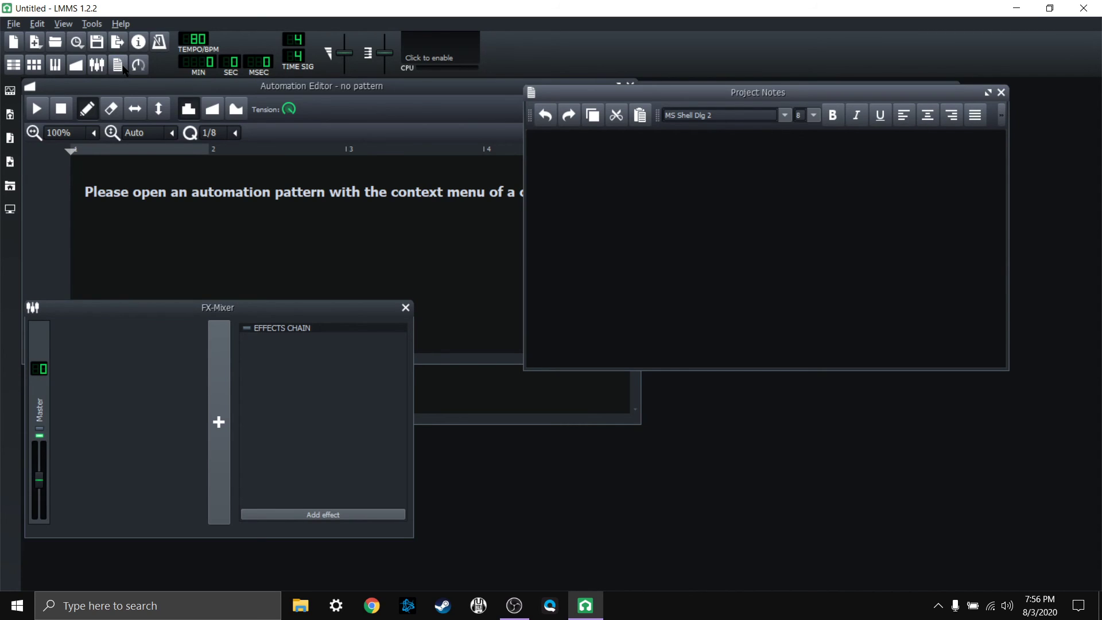
{"action": "left_click", "coordinate": [138, 67]}
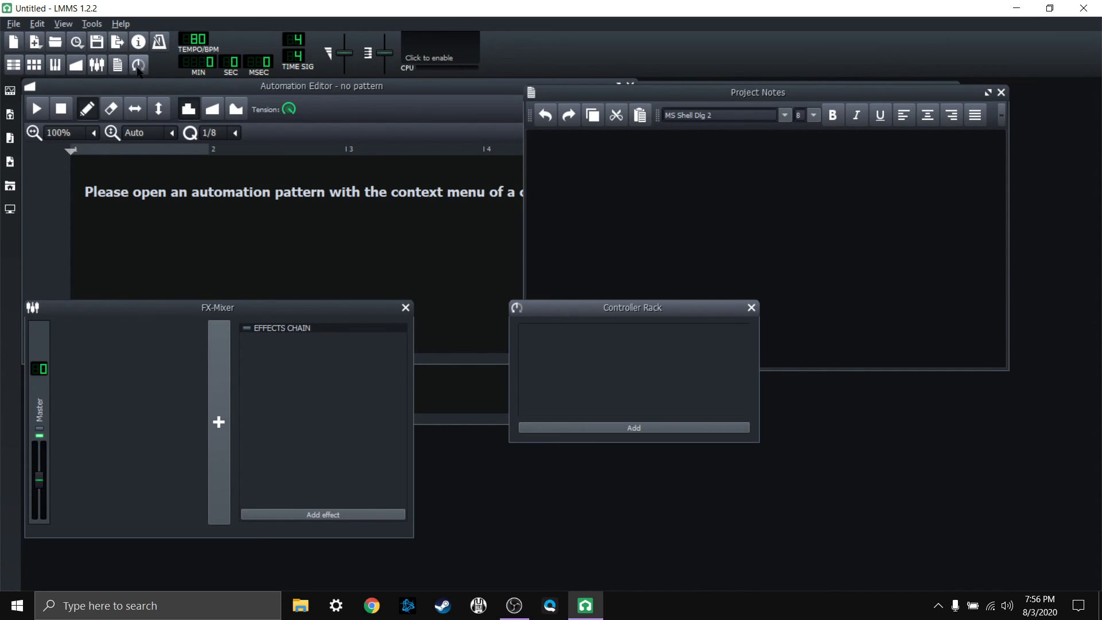
{"action": "left_click", "coordinate": [138, 64]}
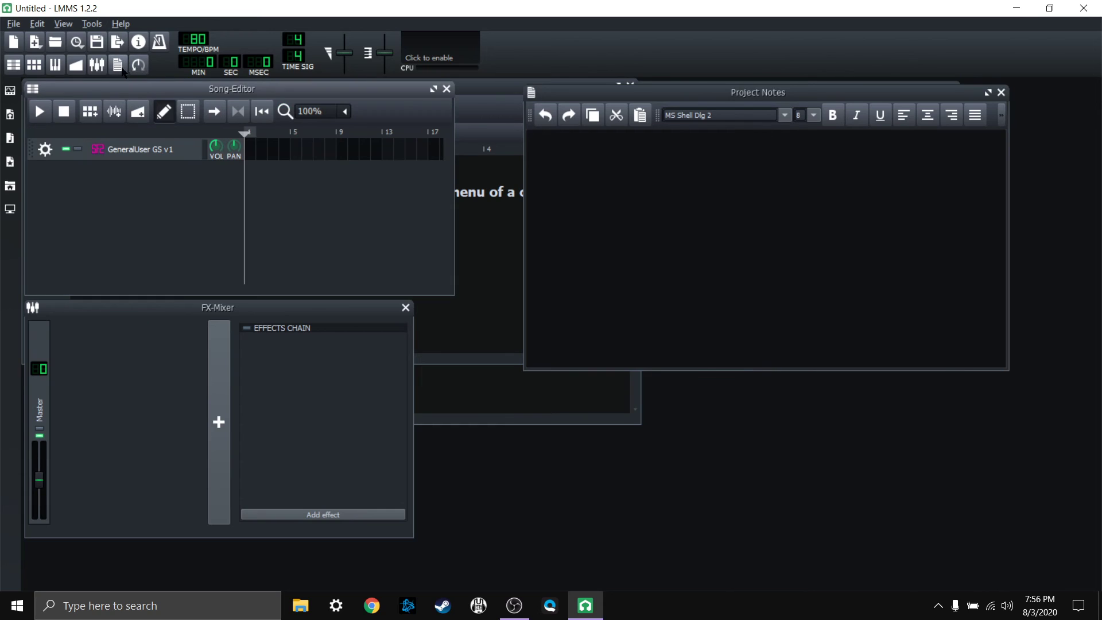
{"action": "left_click", "coordinate": [118, 65]}
{"action": "left_click", "coordinate": [98, 65]}
{"action": "left_click", "coordinate": [76, 65]}
{"action": "left_click", "coordinate": [55, 65]}
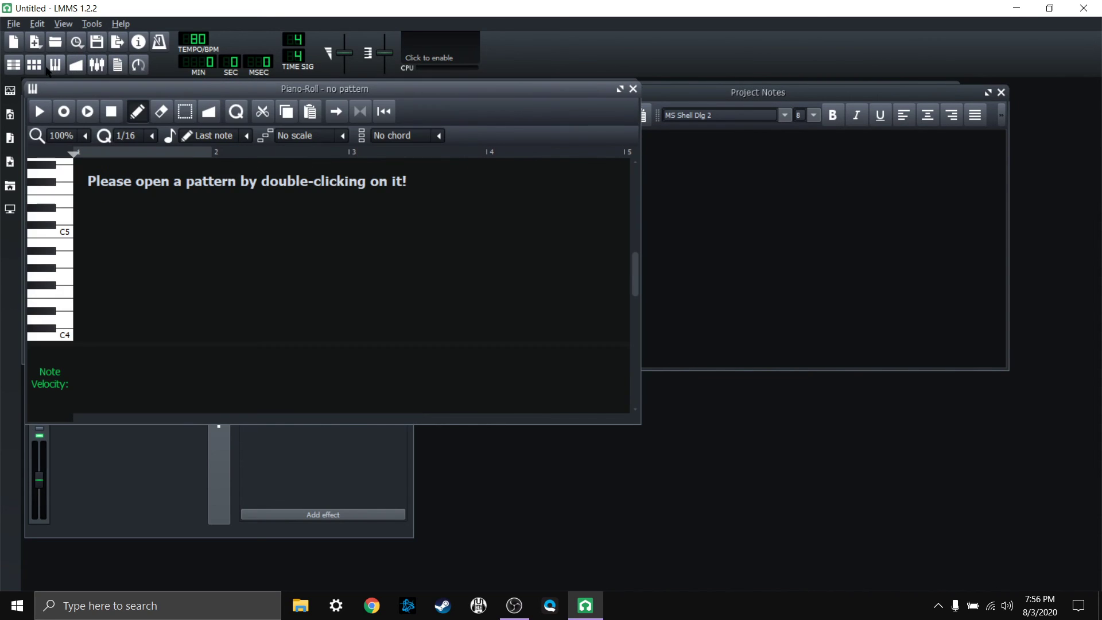
{"action": "left_click", "coordinate": [33, 65]}
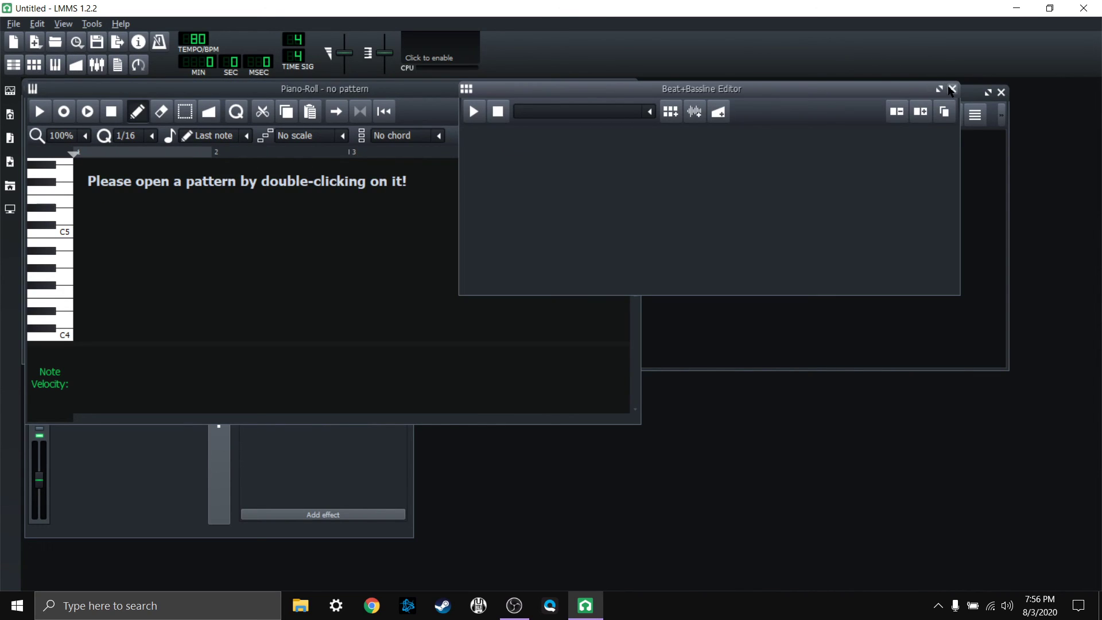
{"action": "left_click", "coordinate": [952, 89]}
{"action": "left_click", "coordinate": [1001, 92]}
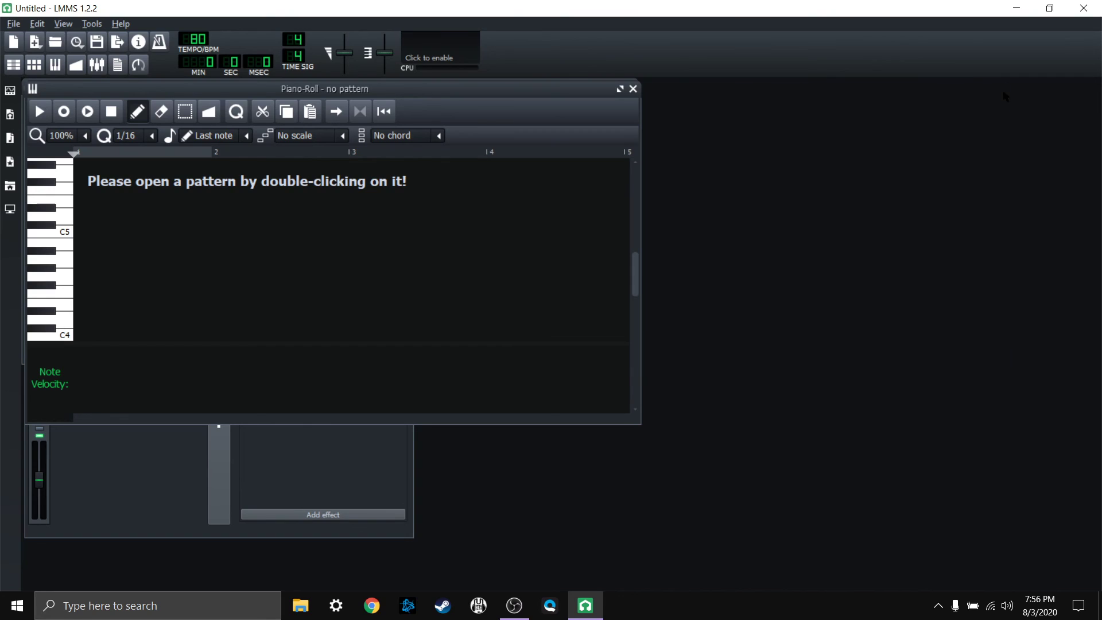
{"action": "left_click", "coordinate": [633, 88]}
{"action": "left_click", "coordinate": [632, 88]}
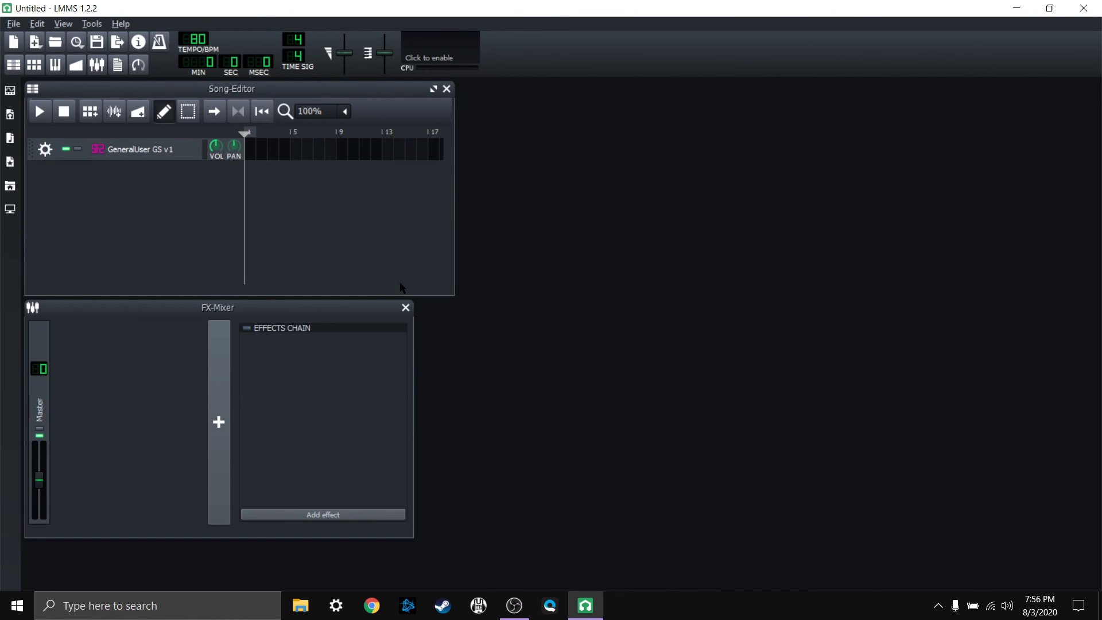
{"action": "left_click", "coordinate": [405, 308]}
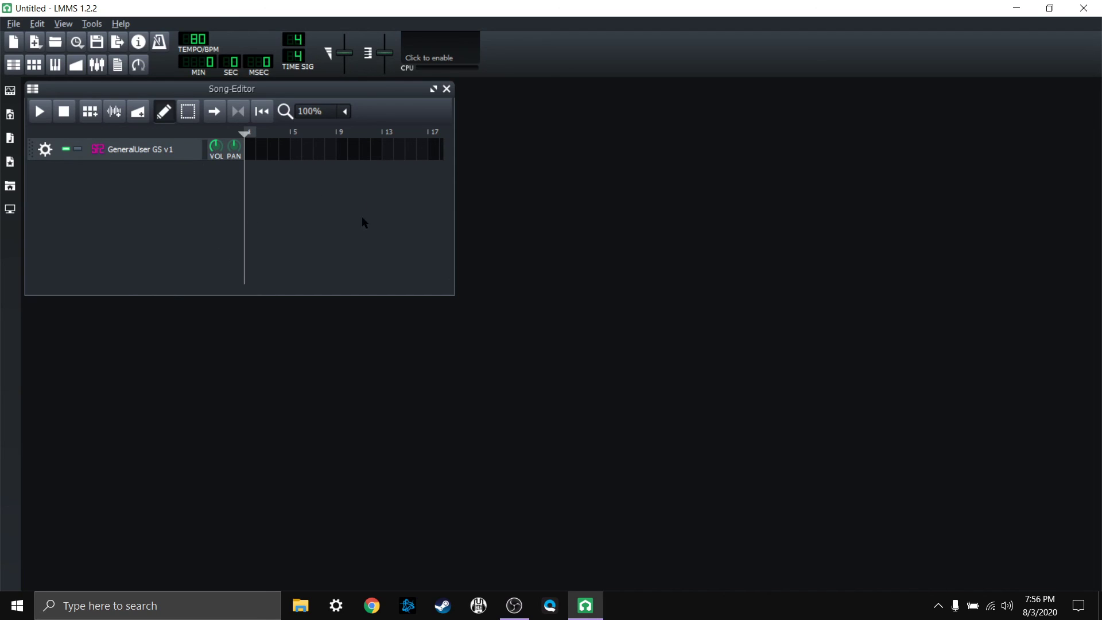